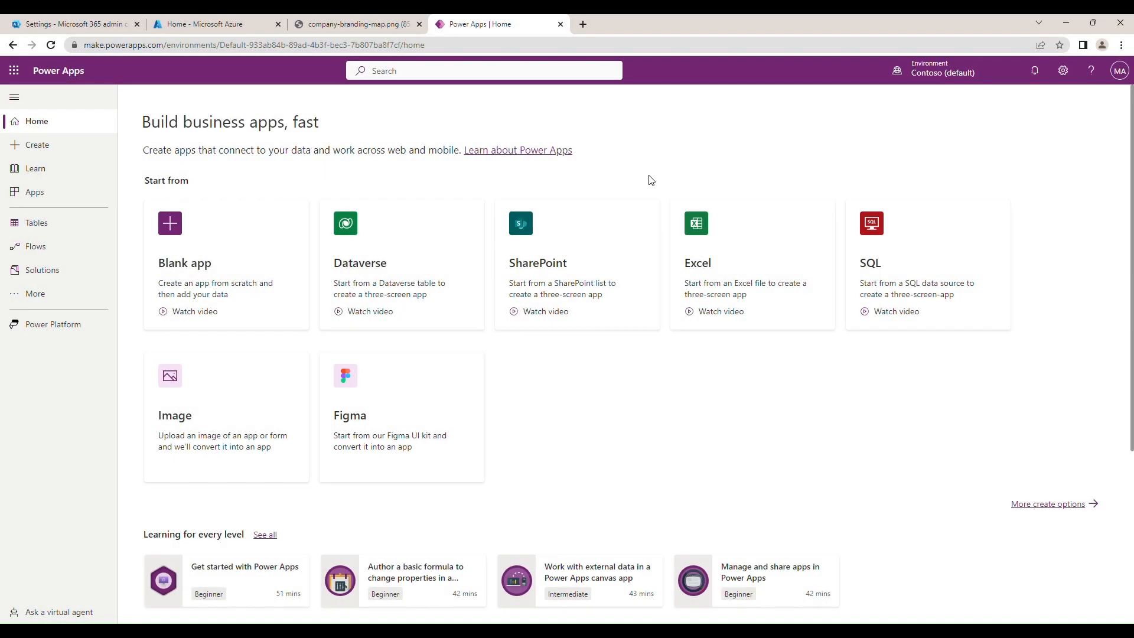
Step: Open the Microsoft 365 admin center from Power Apps, using the administrator account that is already signed in
left_click(17, 71)
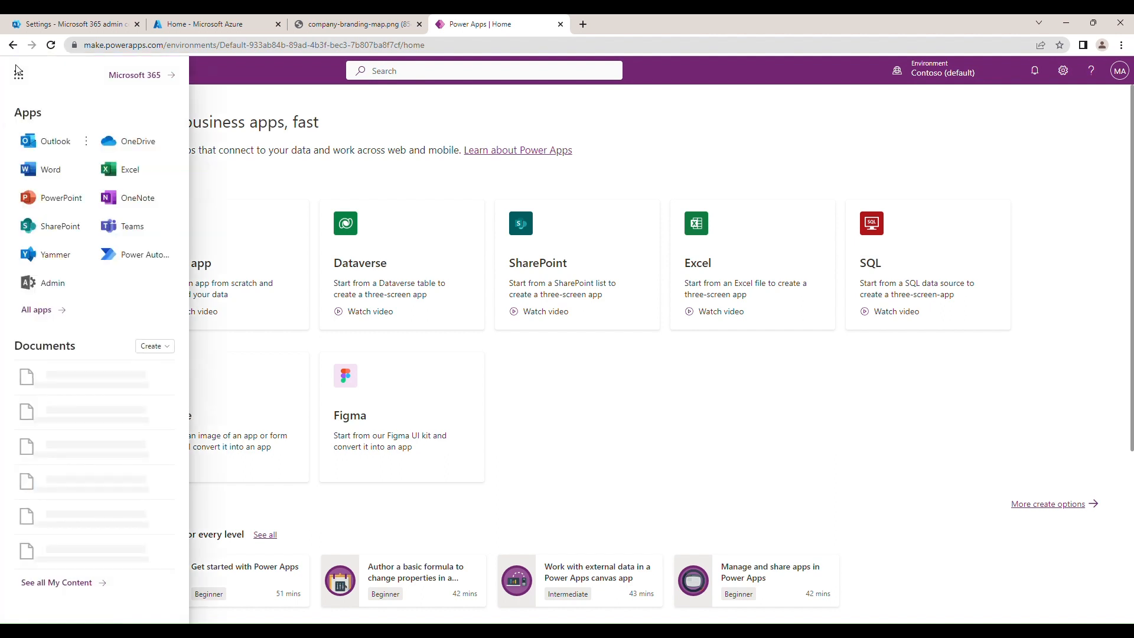
left_click(46, 283)
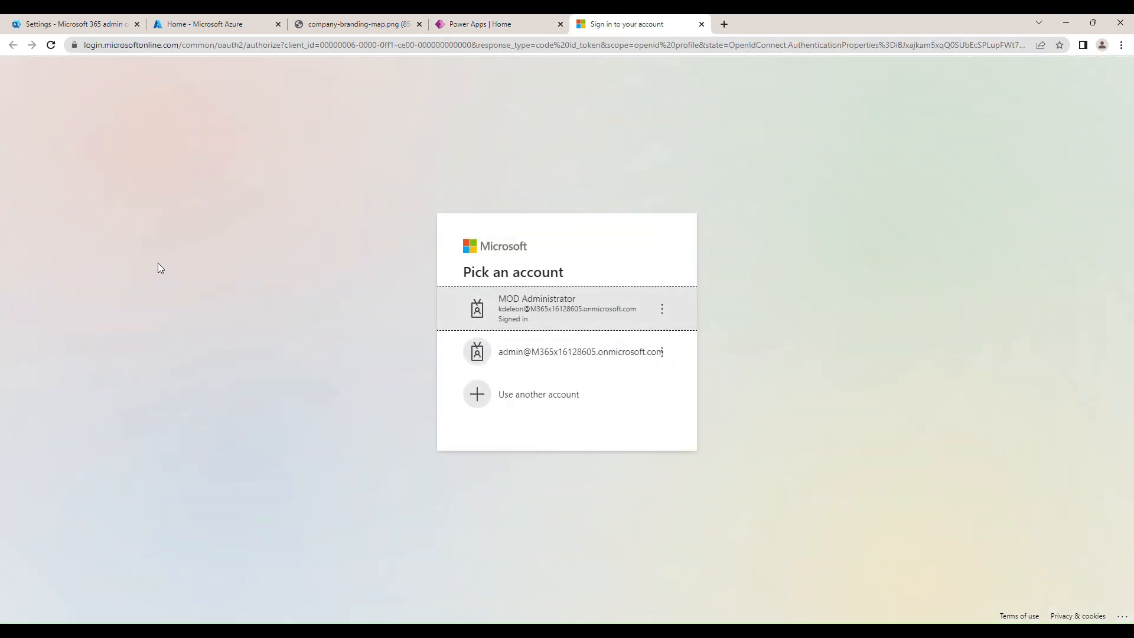
left_click(553, 314)
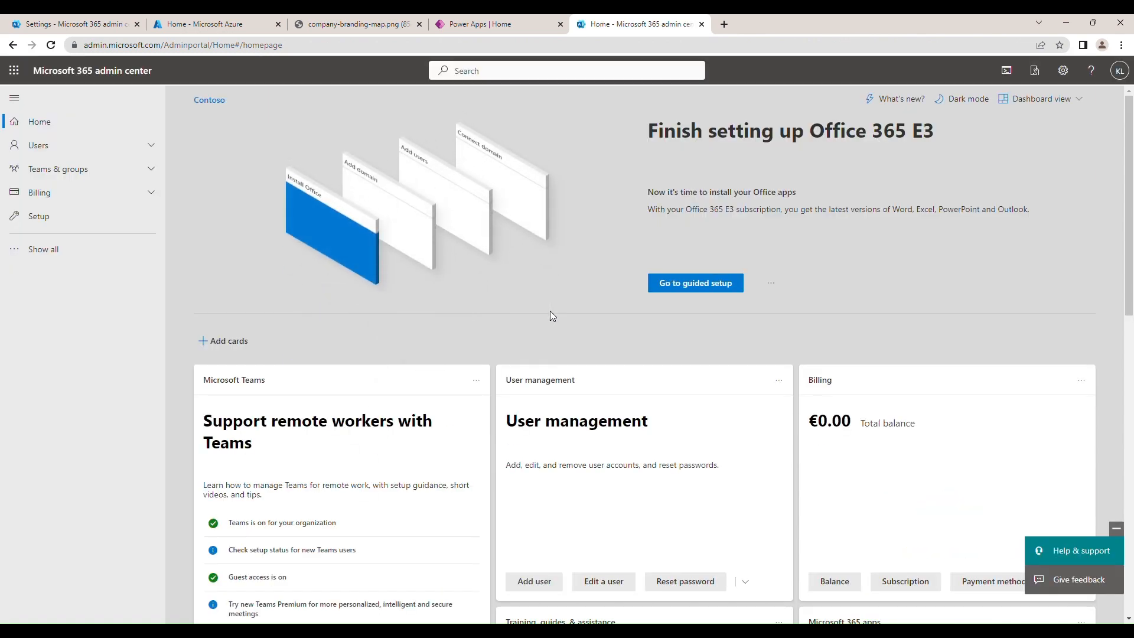
Step: Open the Custom themes settings in the Organization profile section of the Org settings
left_click(60, 249)
left_click(79, 290)
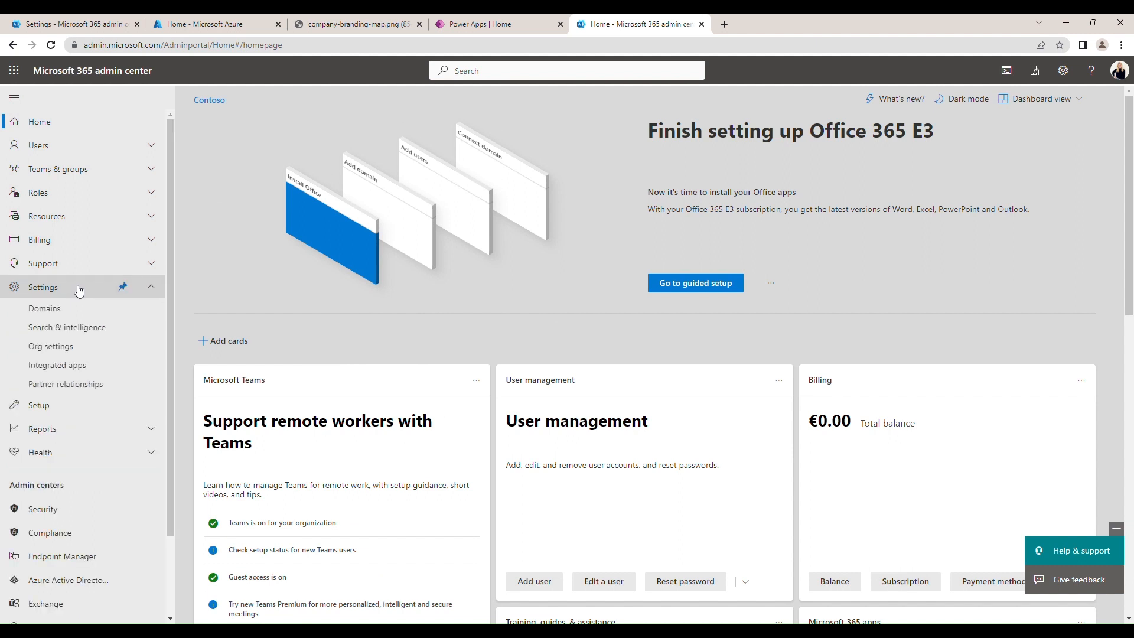
left_click(55, 350)
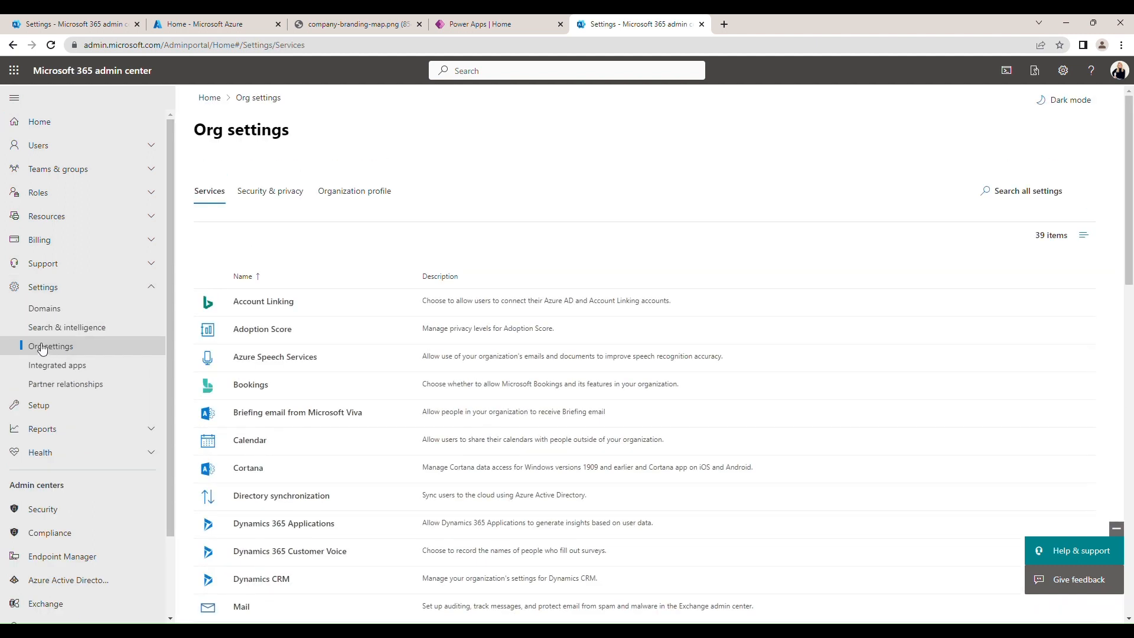
left_click(374, 197)
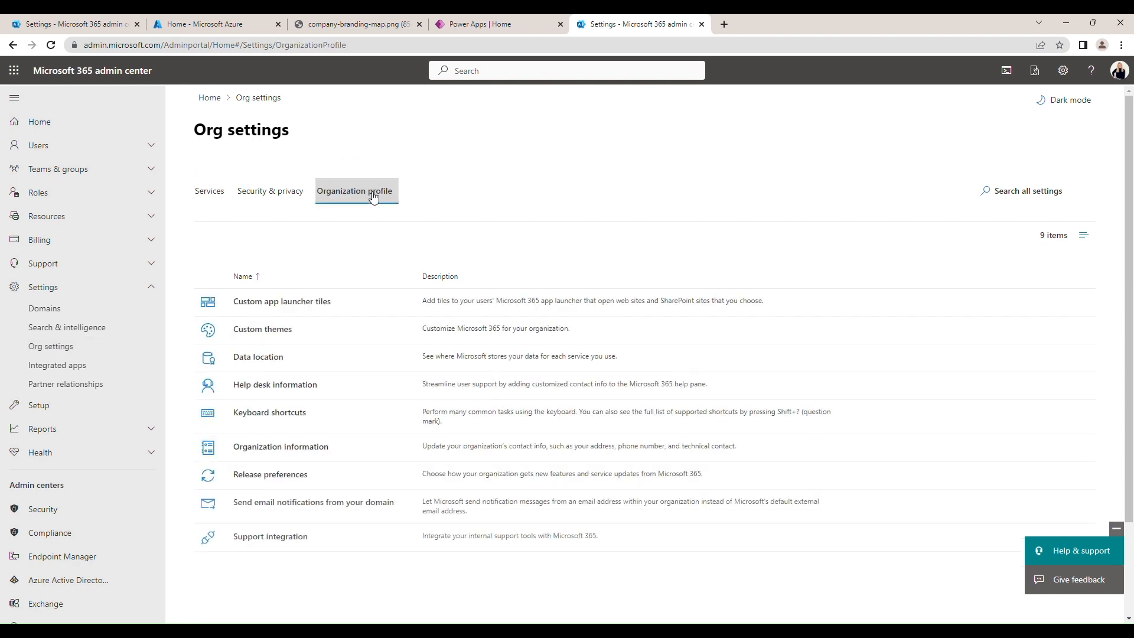
left_click(258, 333)
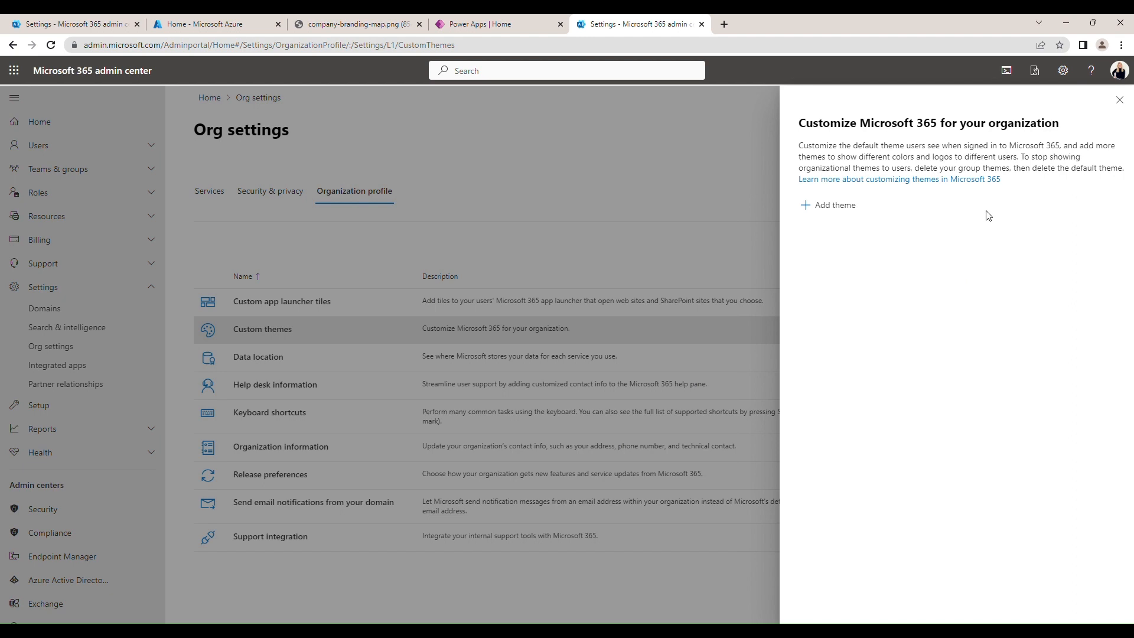
Step: Add a default theme that prevents users from overriding their theme and shows the user's display name, and save it
left_click(832, 205)
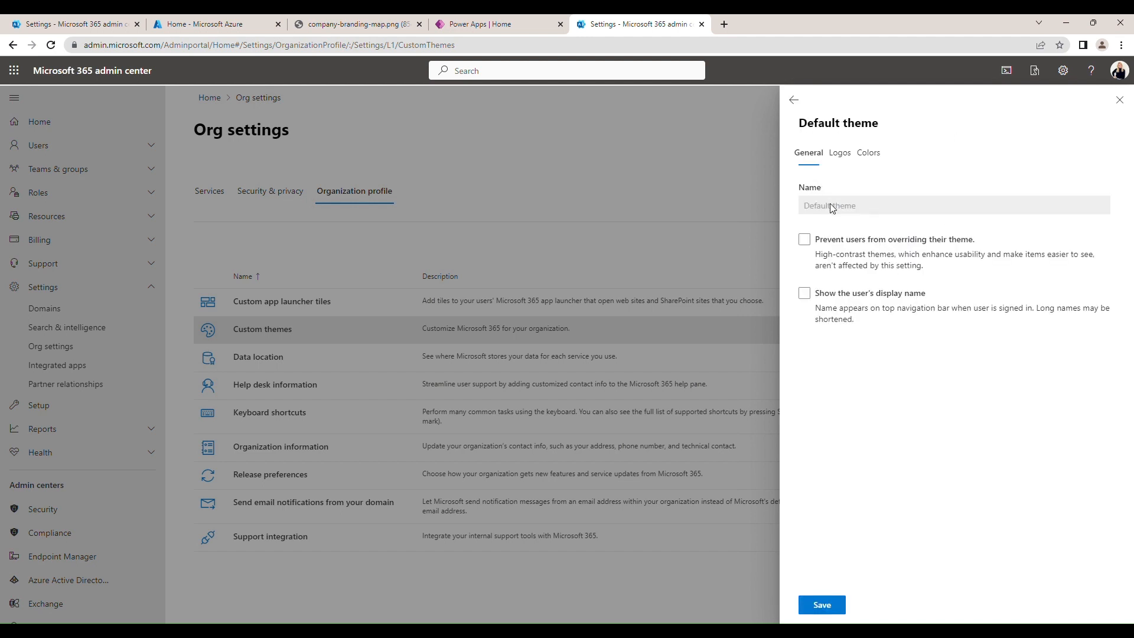
left_click(850, 242)
left_click(849, 243)
left_click(833, 295)
left_click(823, 605)
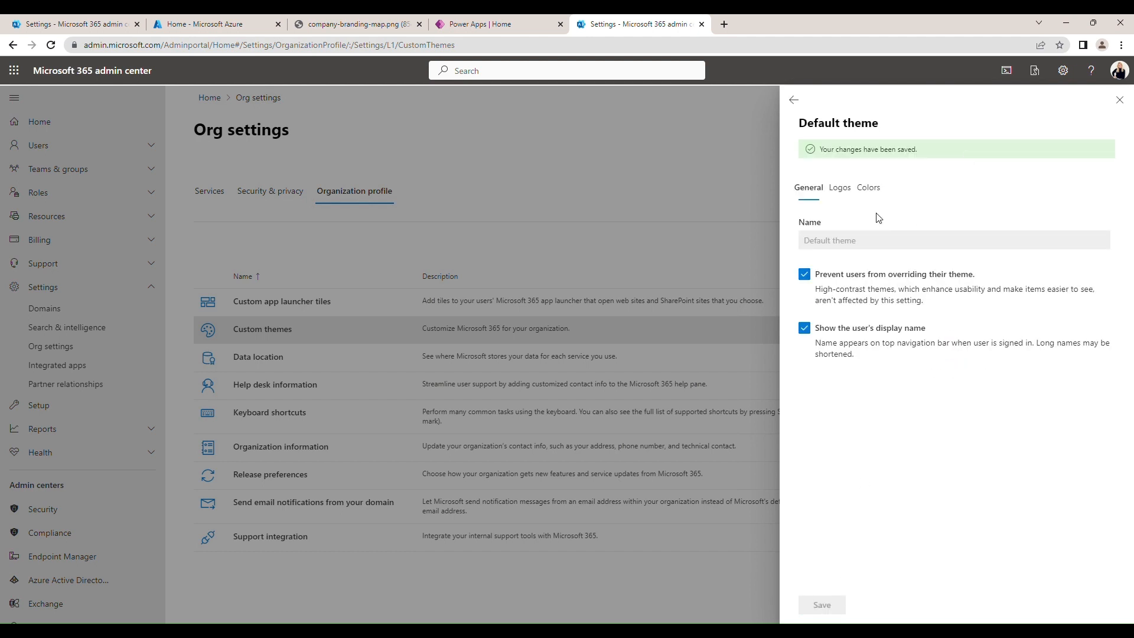
Step: Upload the company logo image as the theme's default logo and save the change
left_click(841, 189)
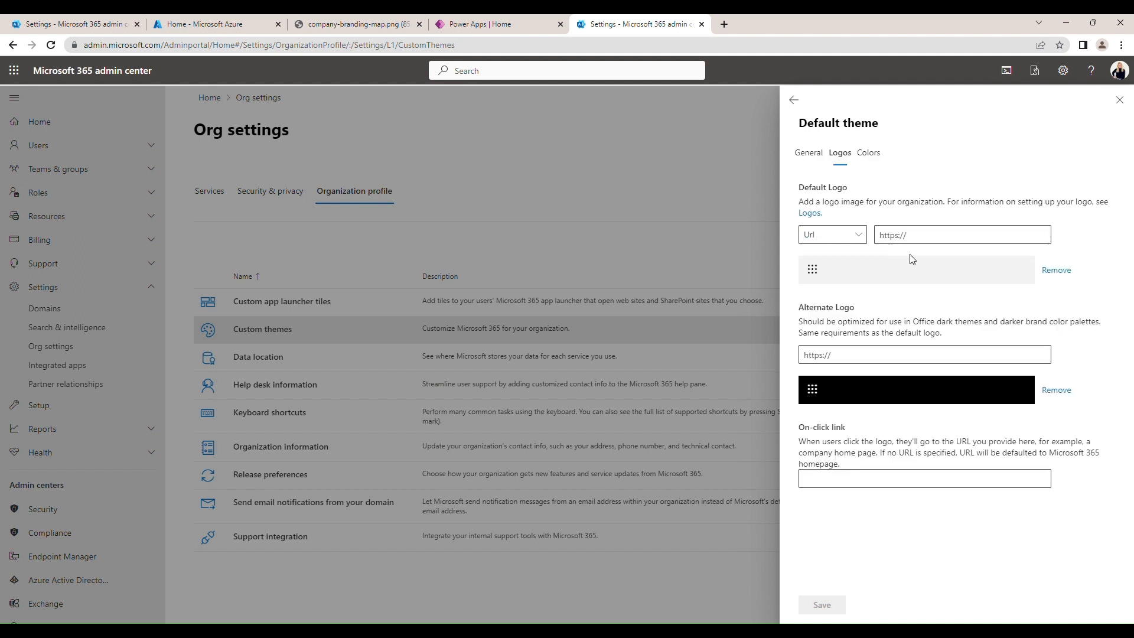
left_click(851, 235)
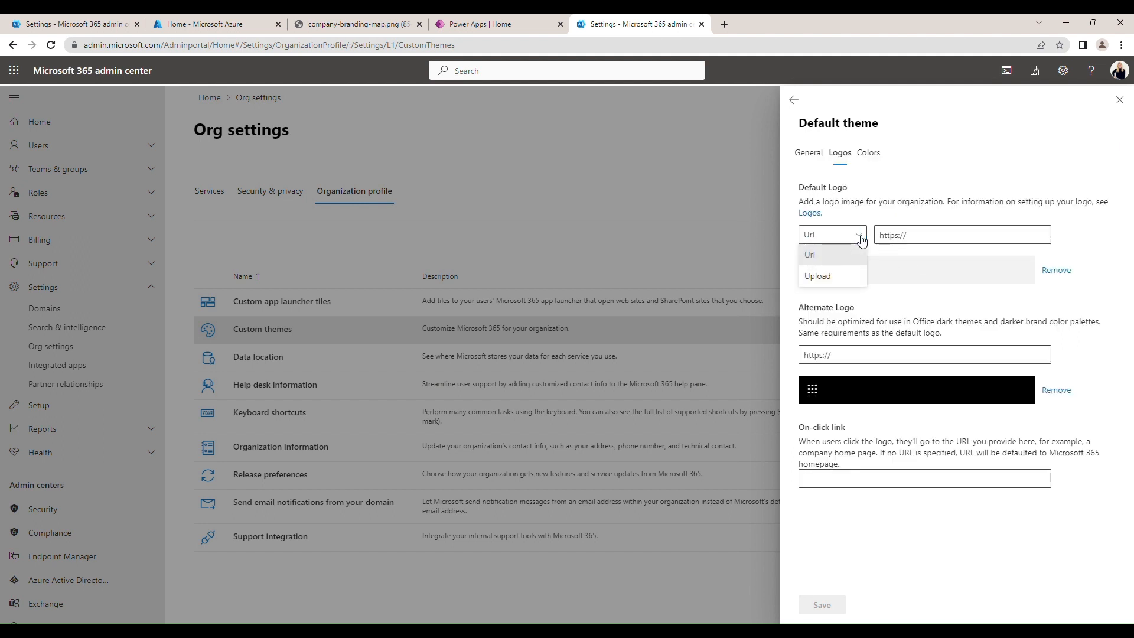
left_click(830, 274)
left_click(921, 240)
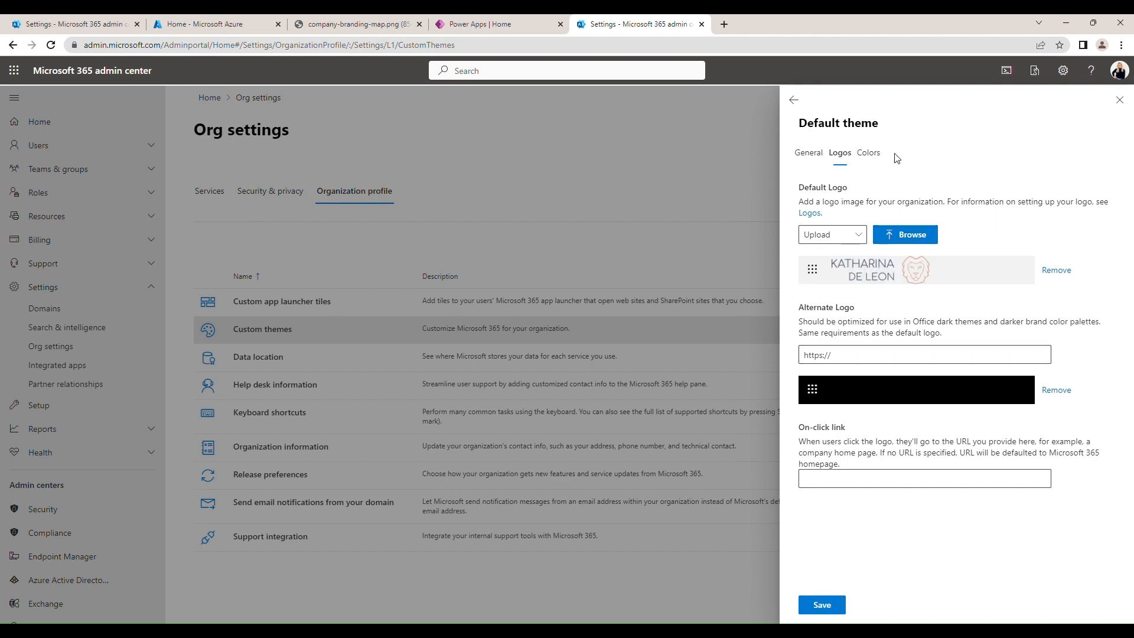
left_click(833, 608)
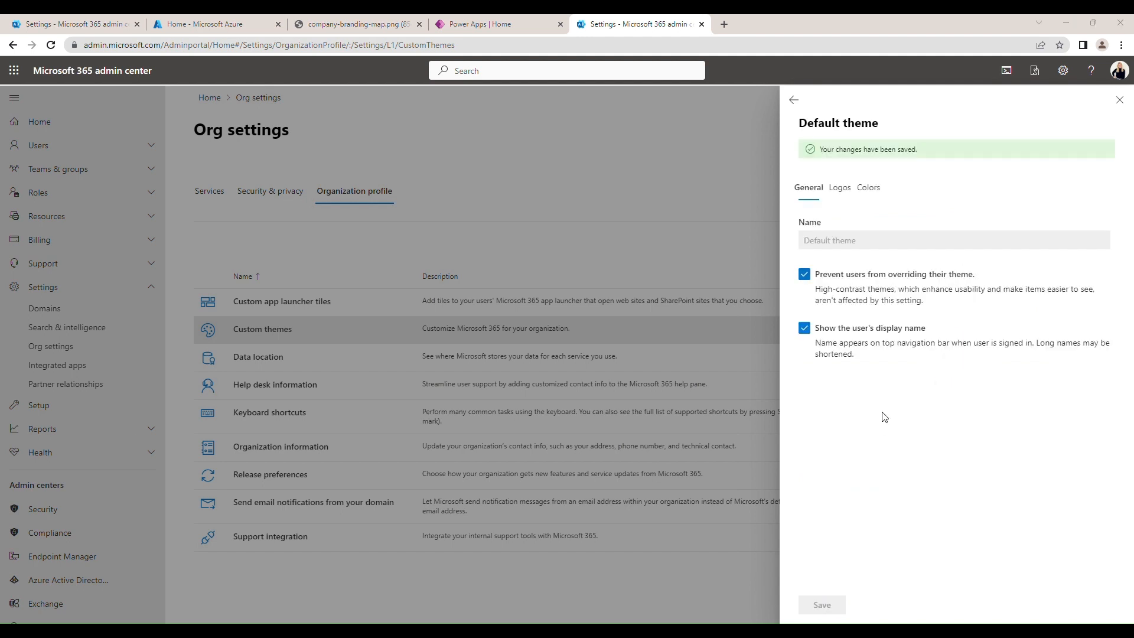
Step: Set the theme's navigation bar color to #e4dcd1 and its text and icon color to #374961
left_click(878, 194)
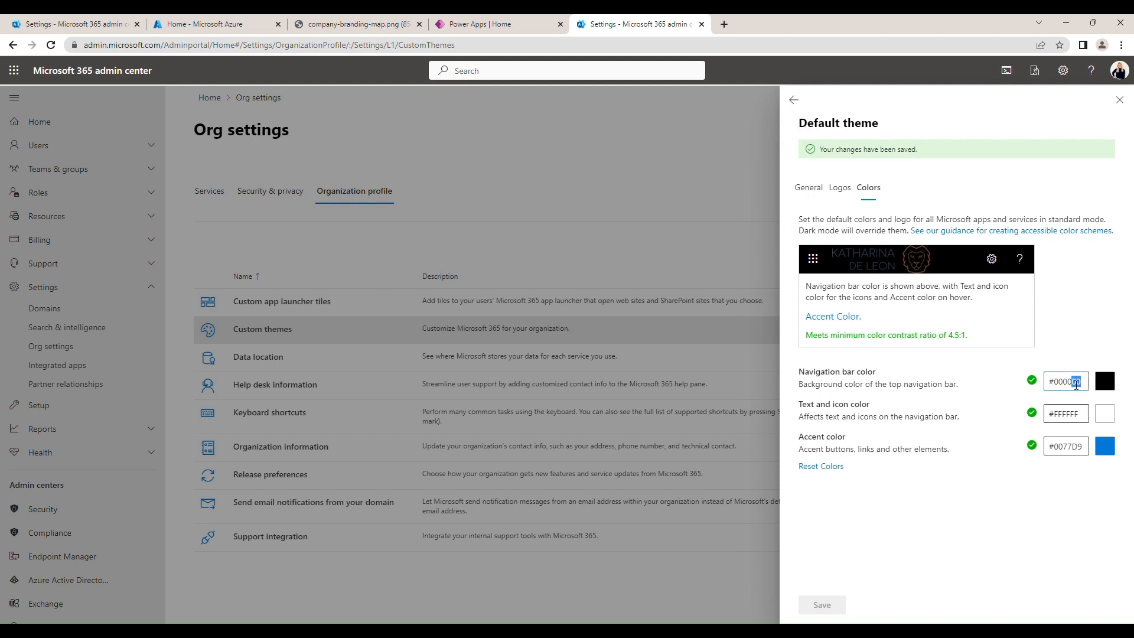
double_click(1061, 383)
type("e4dcd1")
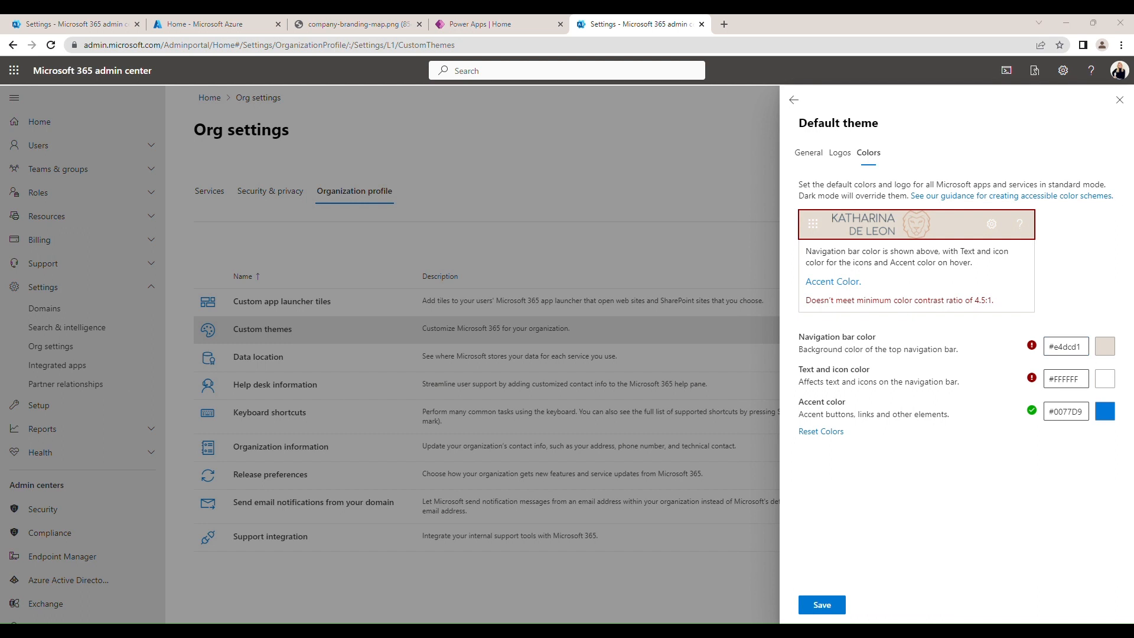
double_click(1080, 385)
type("374961")
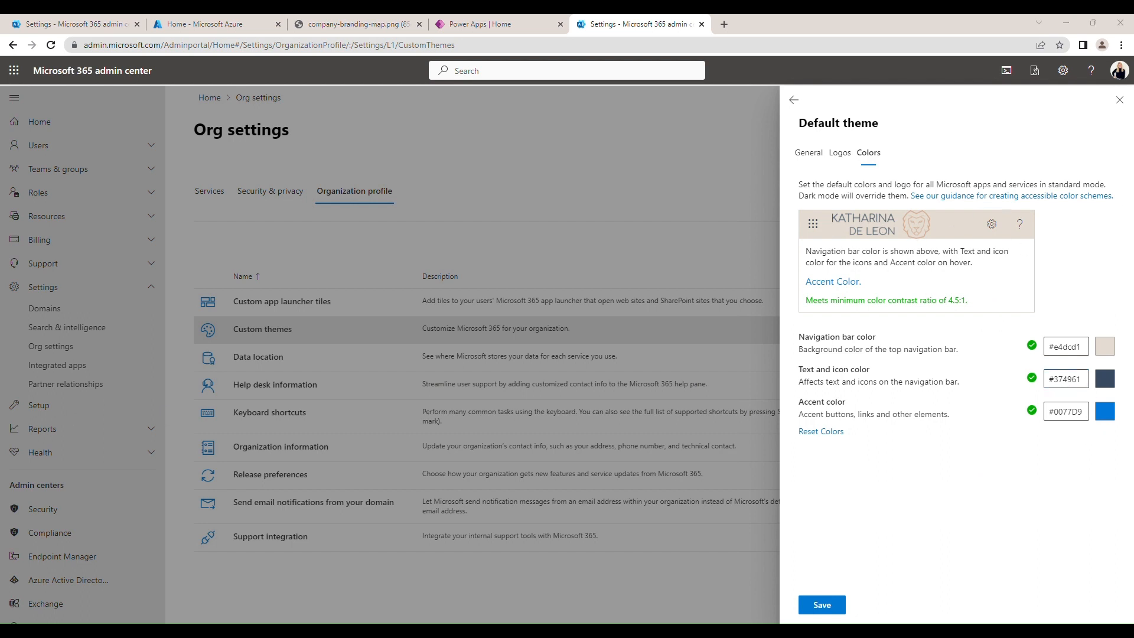
Step: Set the theme's accent color to #a36843 and save the theme
double_click(1066, 412)
left_click(1062, 412)
left_click_drag(1084, 418, 1050, 417)
type("#a36843")
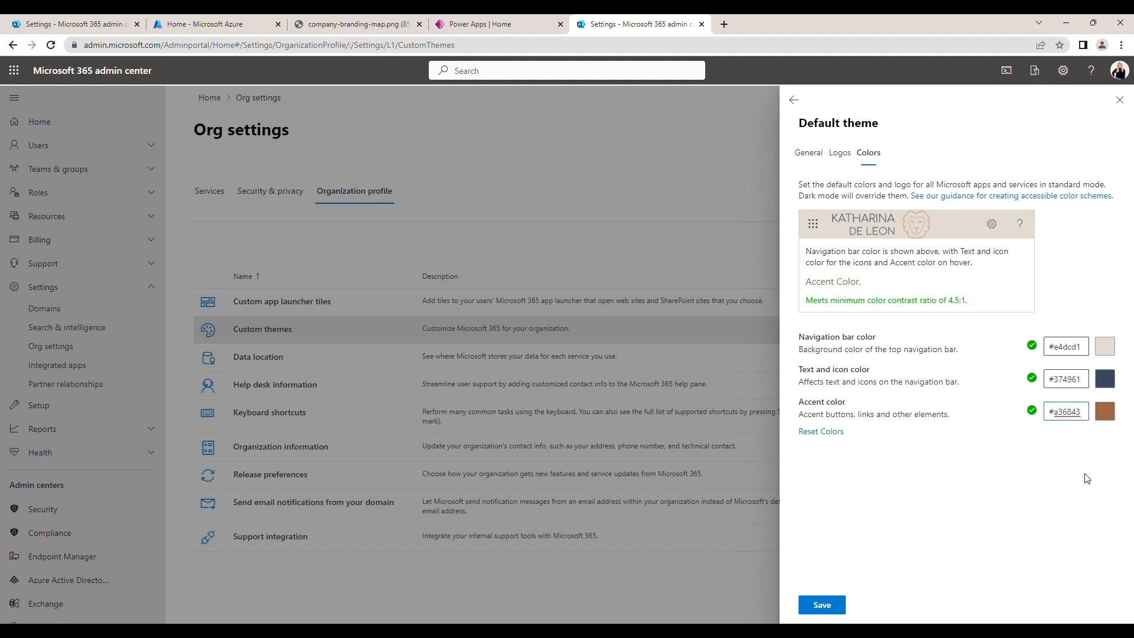
left_click(834, 608)
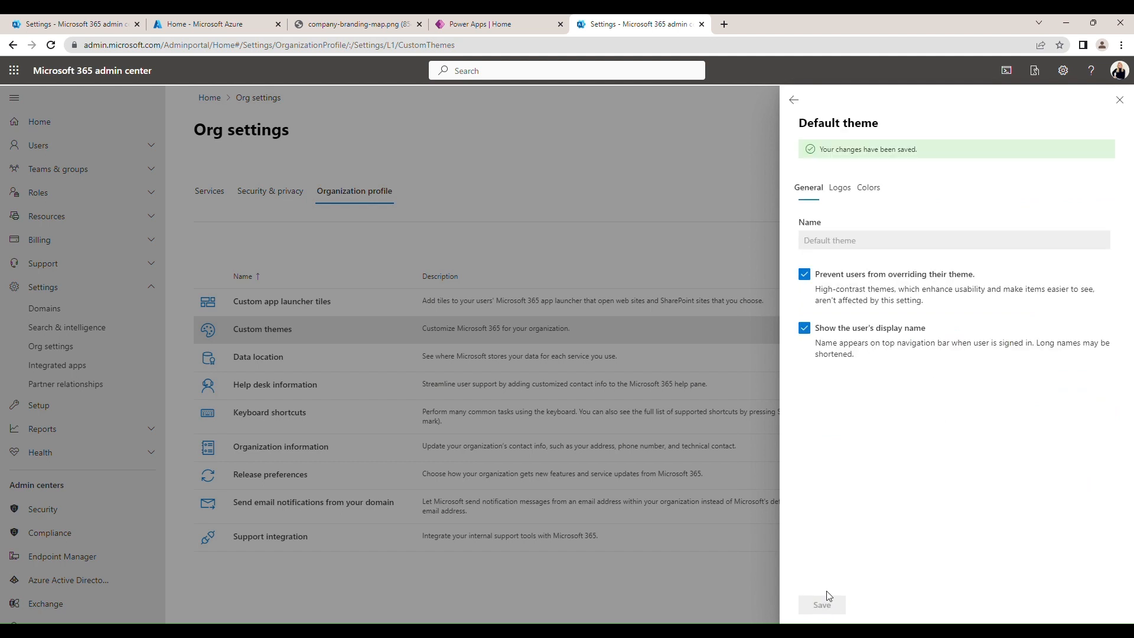
Step: Close the custom theme settings and reload the Power Apps home page to check the new theme
left_click(794, 100)
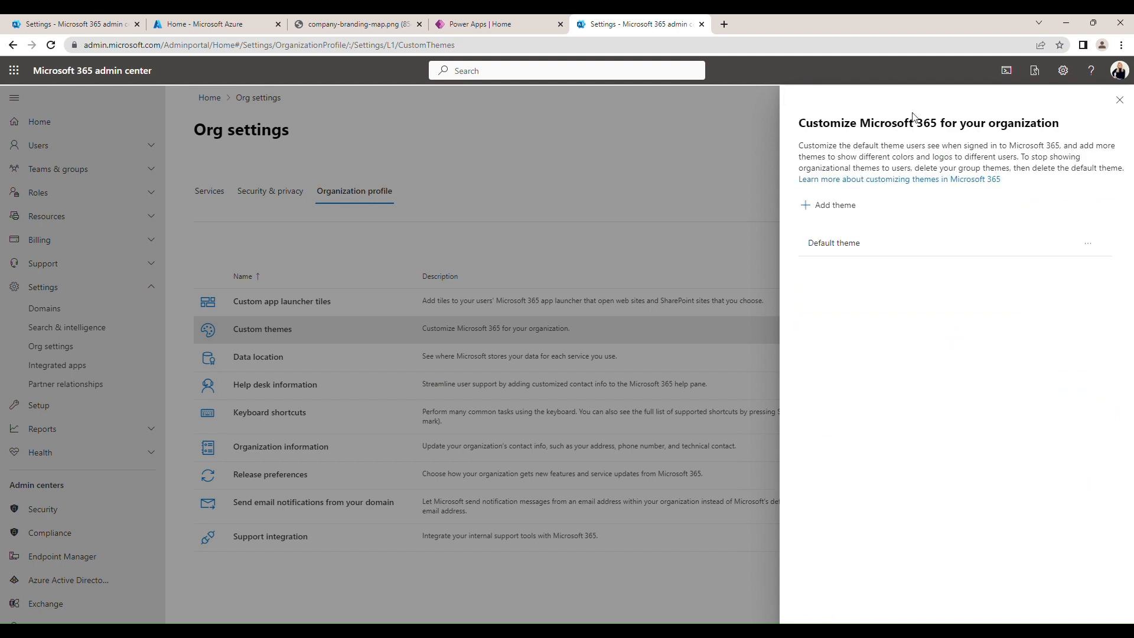
left_click(1119, 100)
left_click(473, 24)
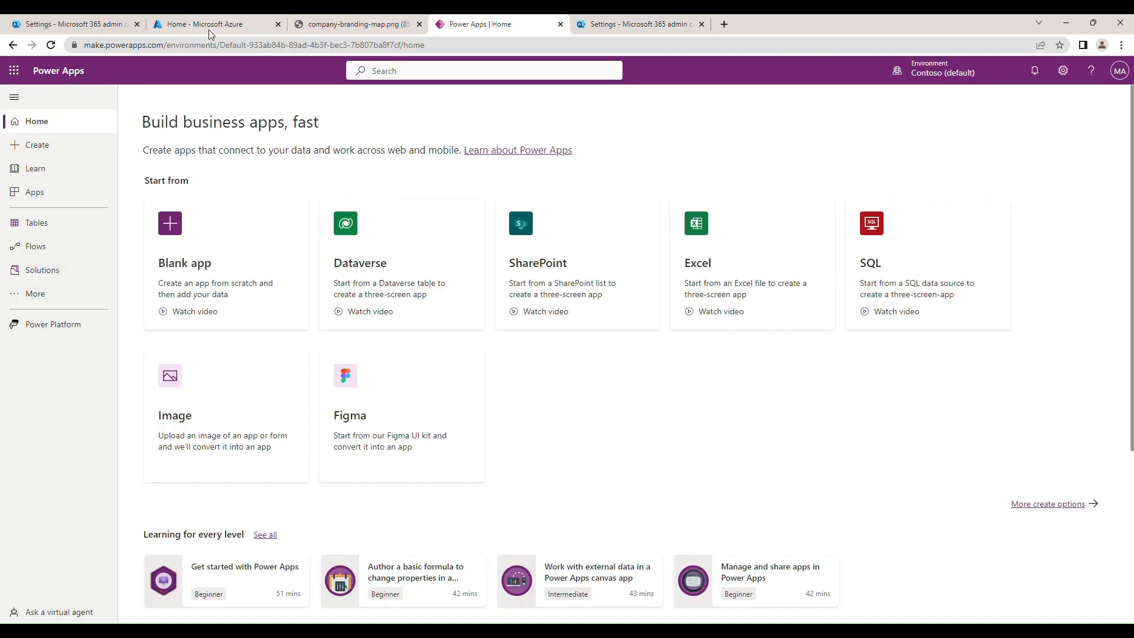
left_click(52, 46)
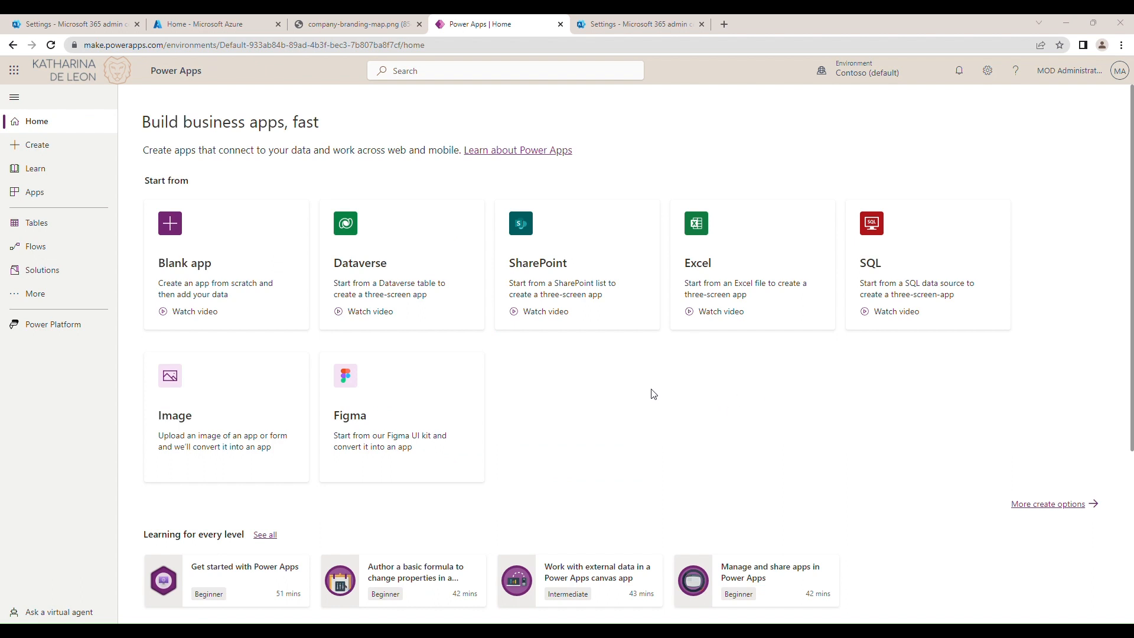
Step: Switch to the Azure portal, open Azure Active Directory's Company branding page and consult the company-branding-map.png reference image
left_click(207, 24)
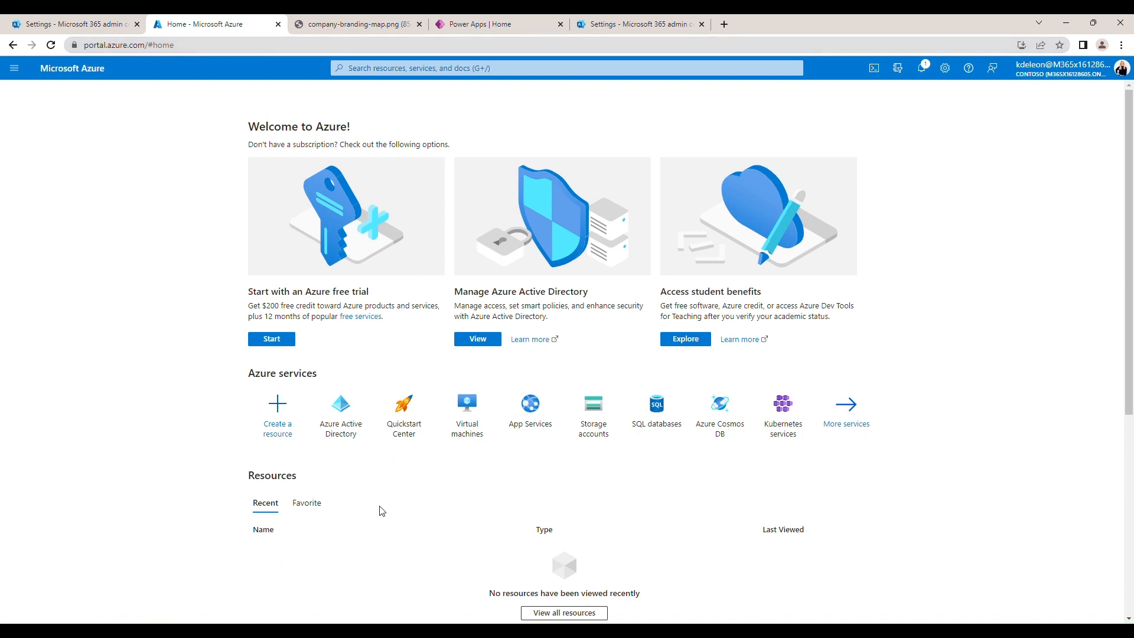
left_click(351, 434)
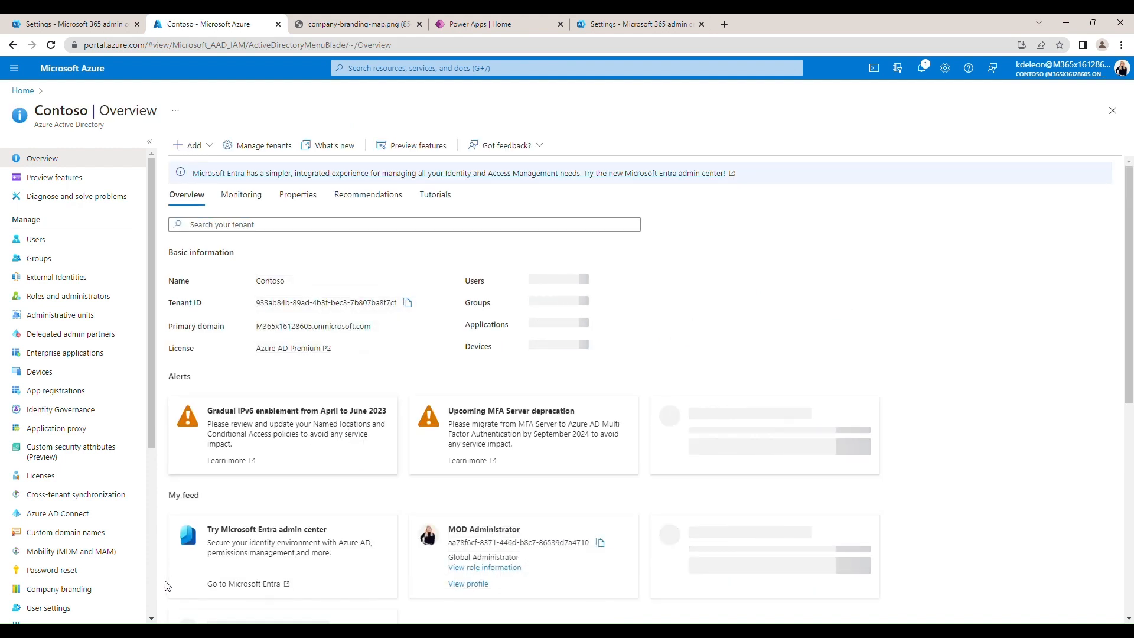
left_click(59, 589)
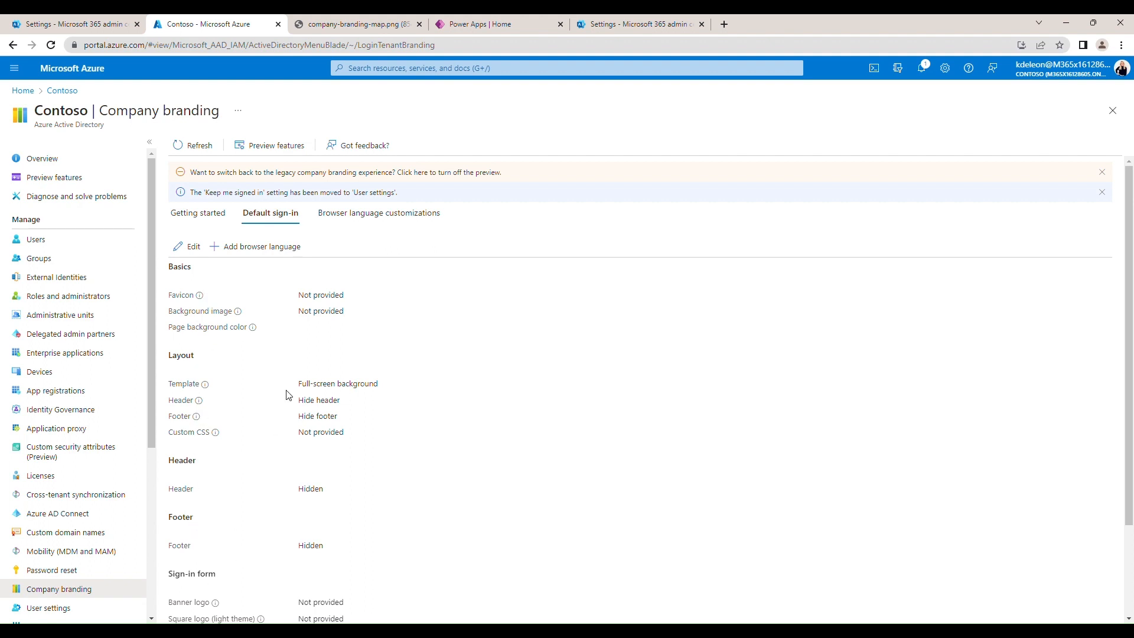
left_click(384, 24)
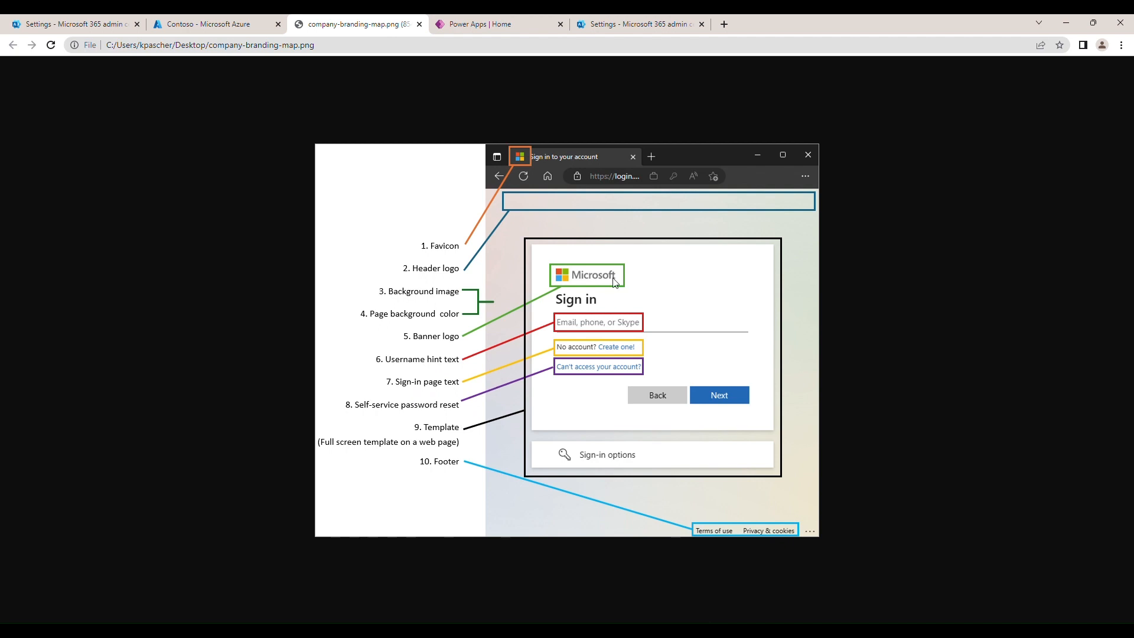
left_click(186, 23)
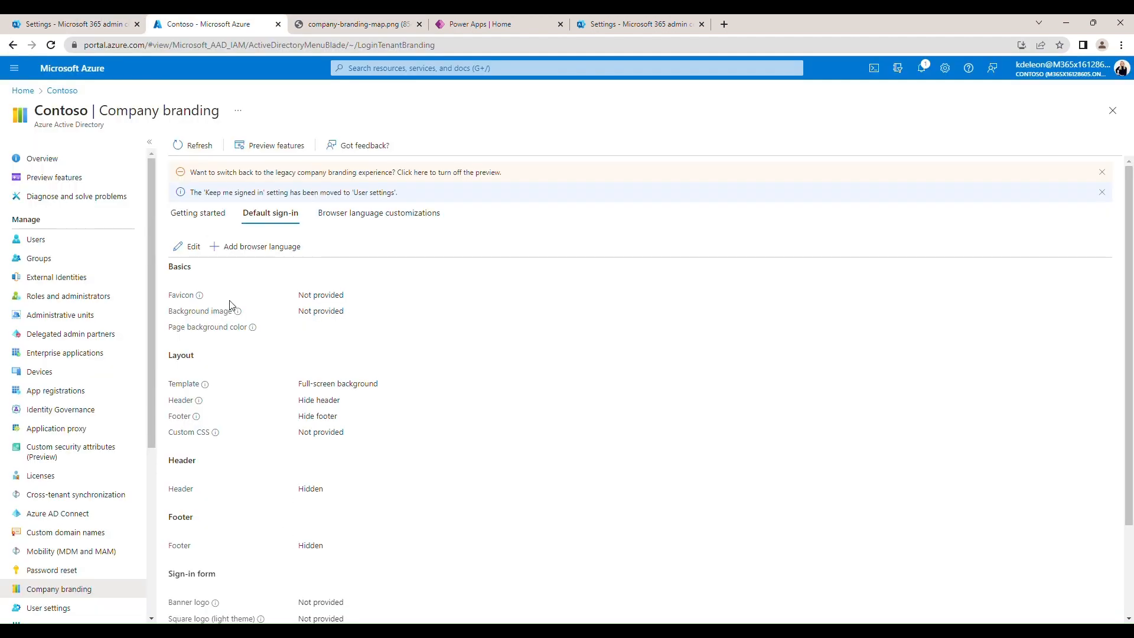
Step: Edit the default sign-in experience, uploading Originallöwe (1) (1).jpg as the favicon and Original (1).jpg as the background image
left_click(191, 248)
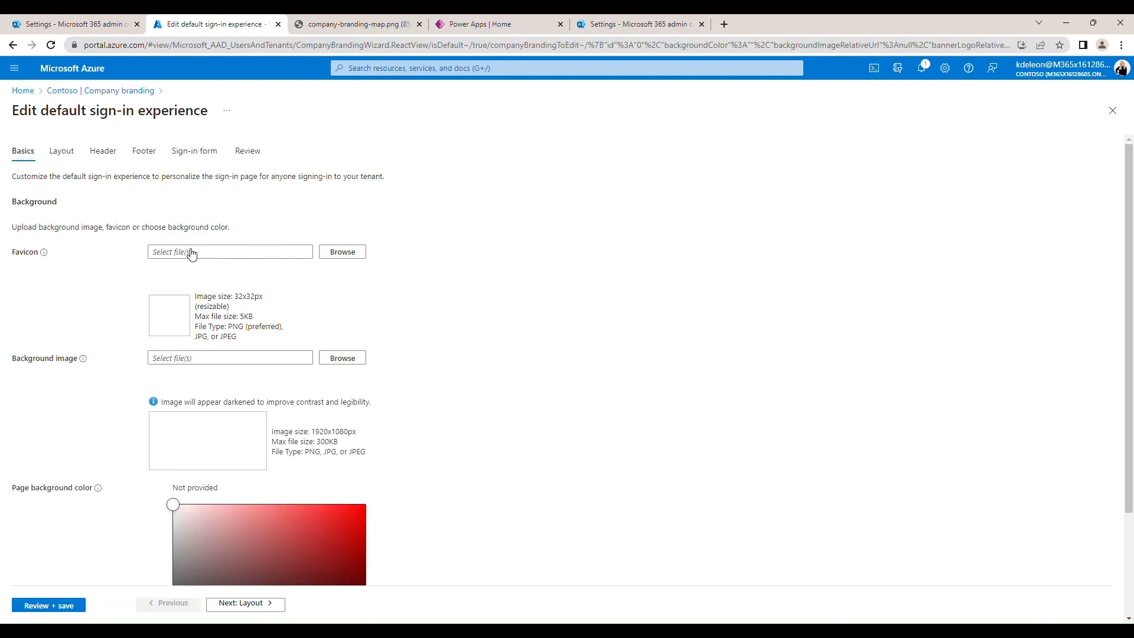
left_click(342, 255)
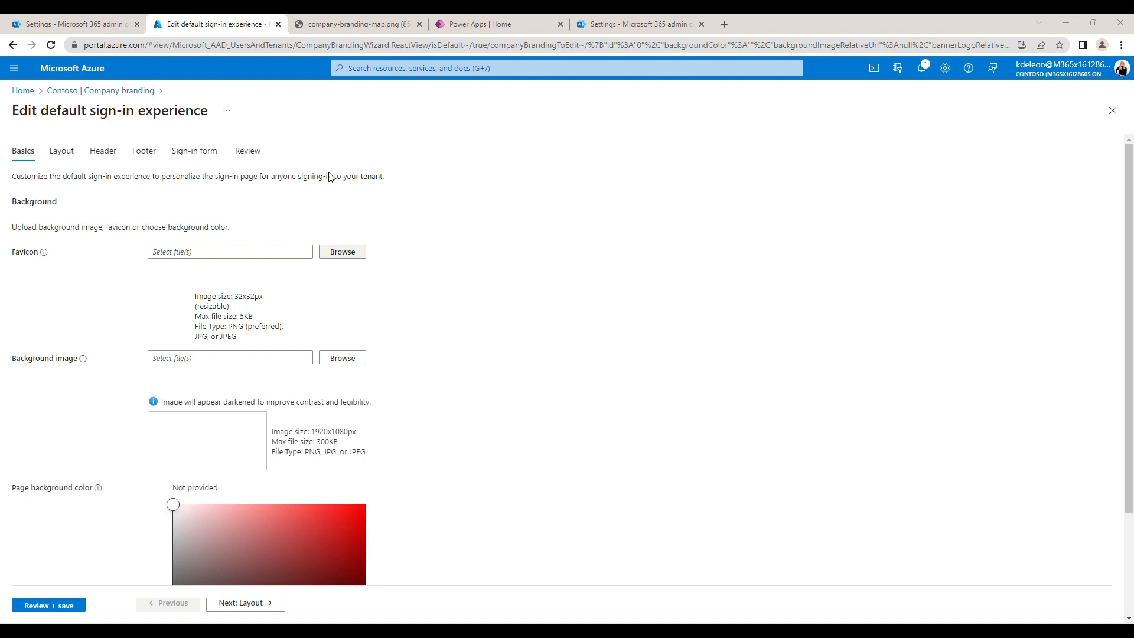
left_click(568, 373)
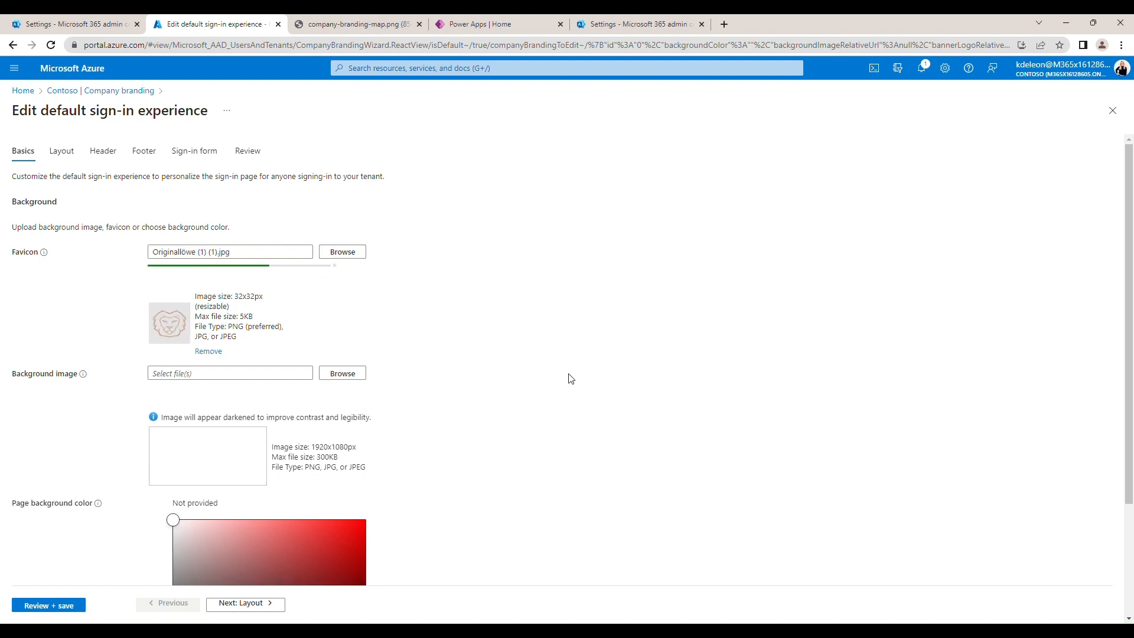
left_click_drag(258, 320, 195, 318)
left_click(281, 323)
left_click(330, 374)
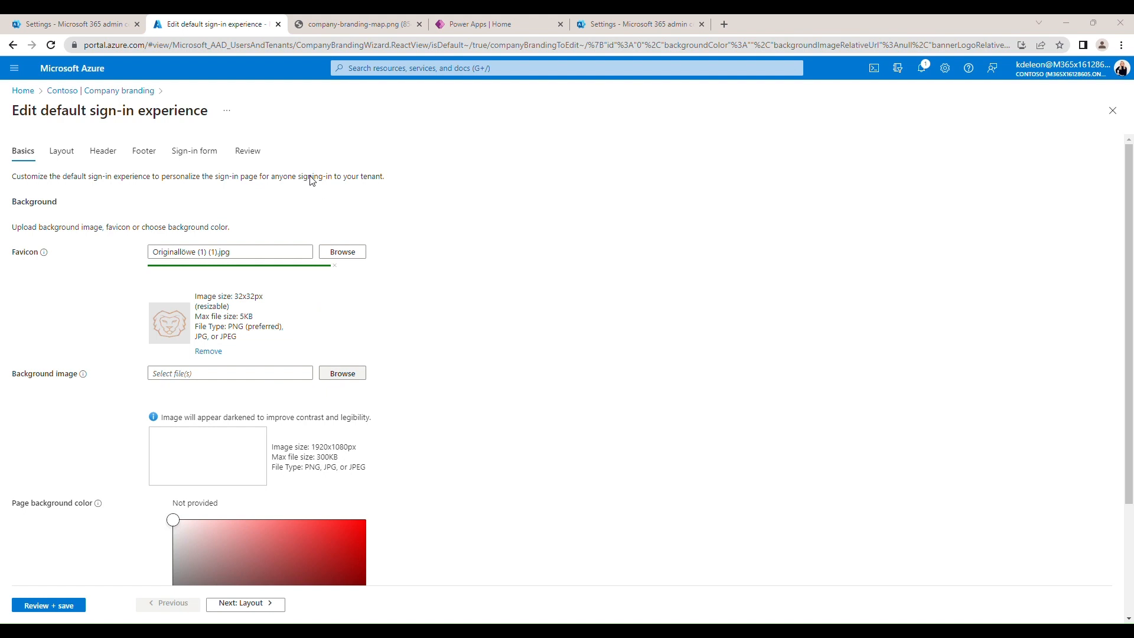
double_click(573, 382)
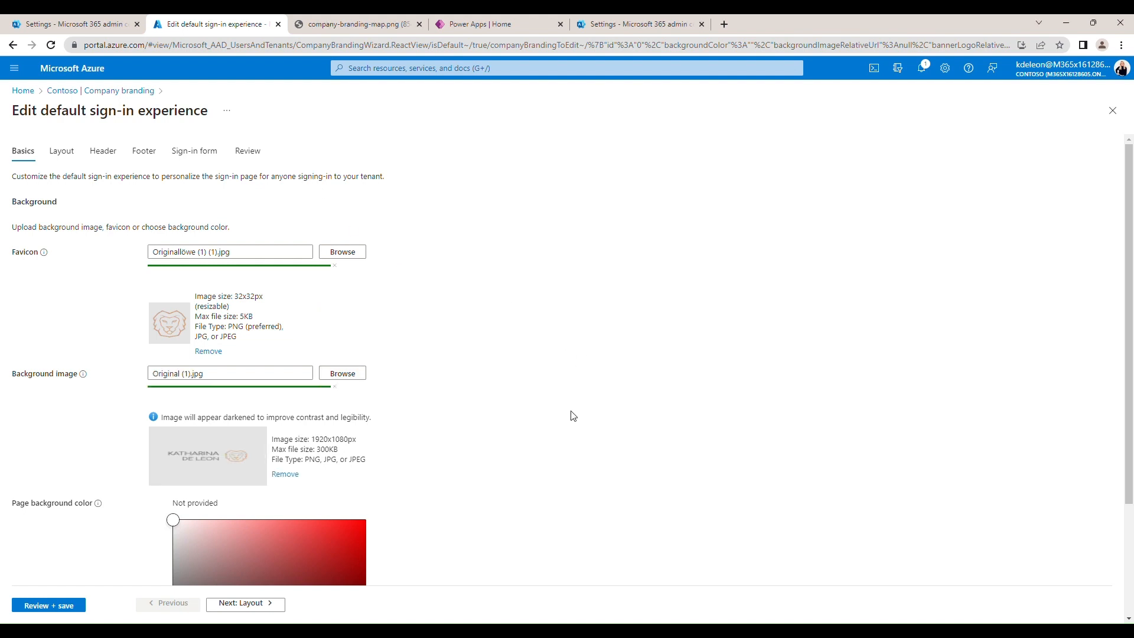
Step: Keep the default page background color and layout options, and advance the sign-in branding setup to the Header section
scroll(573, 416, "down", 2)
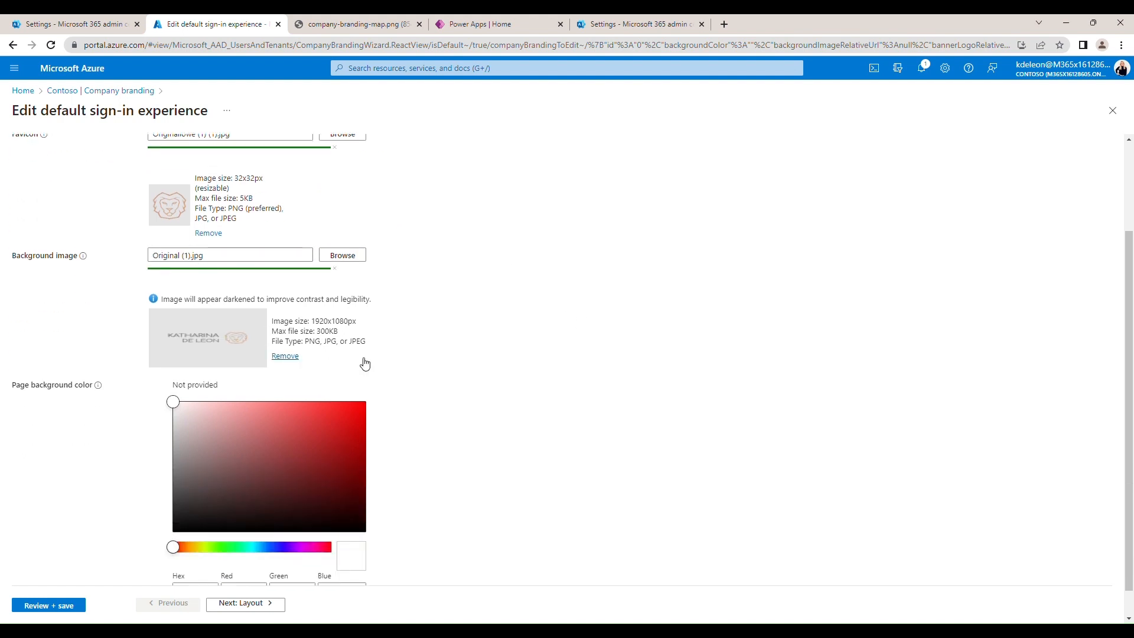
scroll(303, 384, "down", 1)
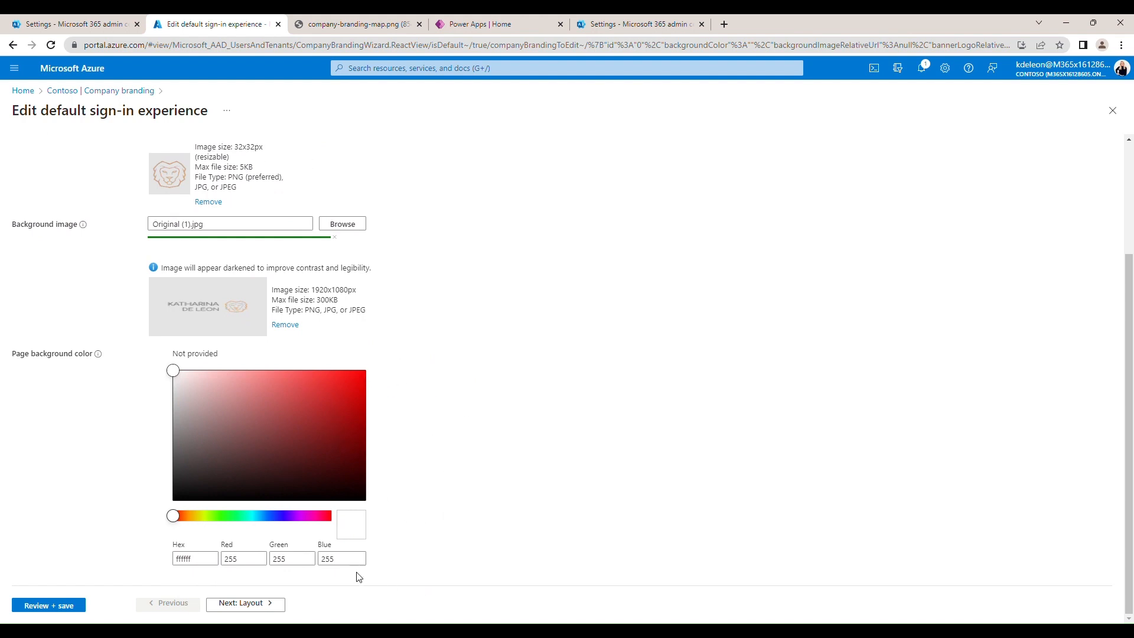
left_click(276, 614)
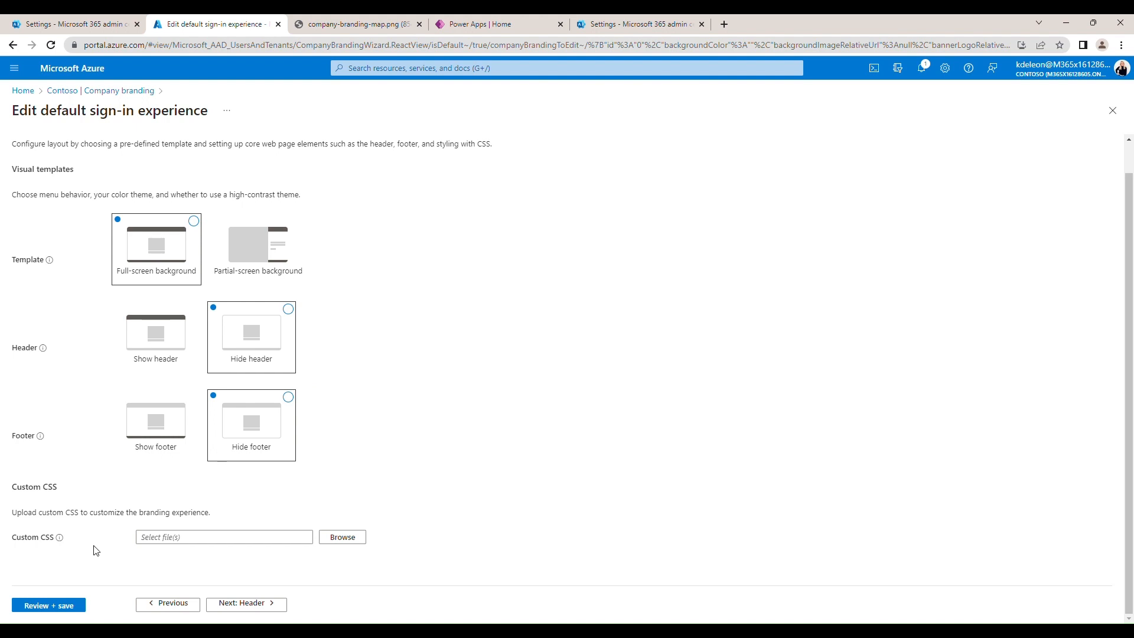
left_click(269, 605)
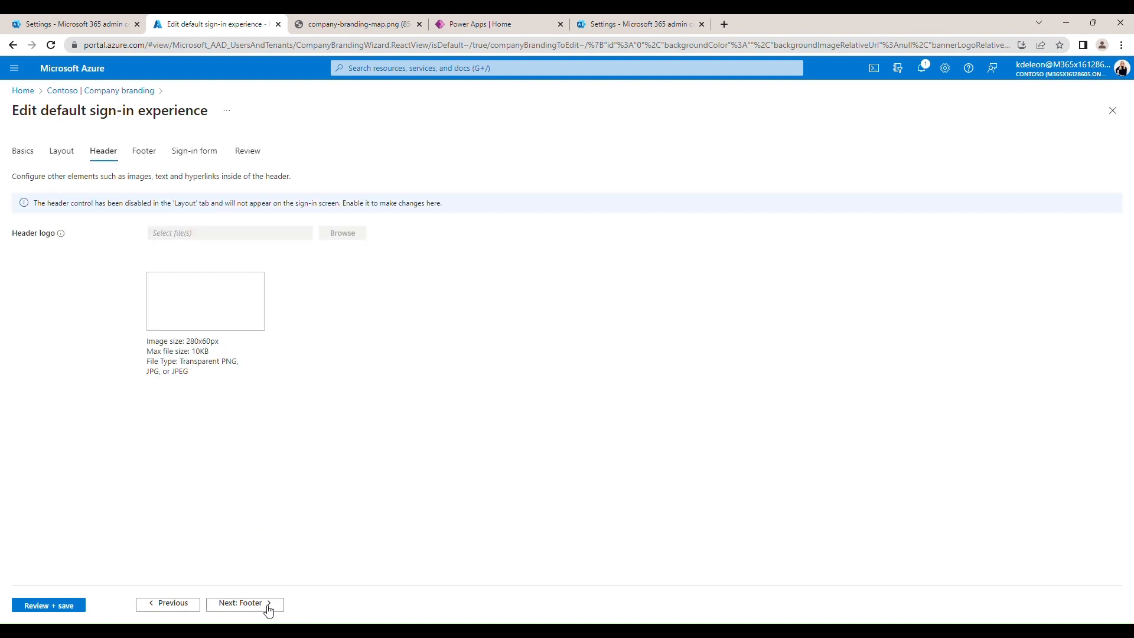
Step: Advance past the Header and Footer sections to the Sign-in form and consult company-branding-map.png for the banner logo placement
left_click(269, 604)
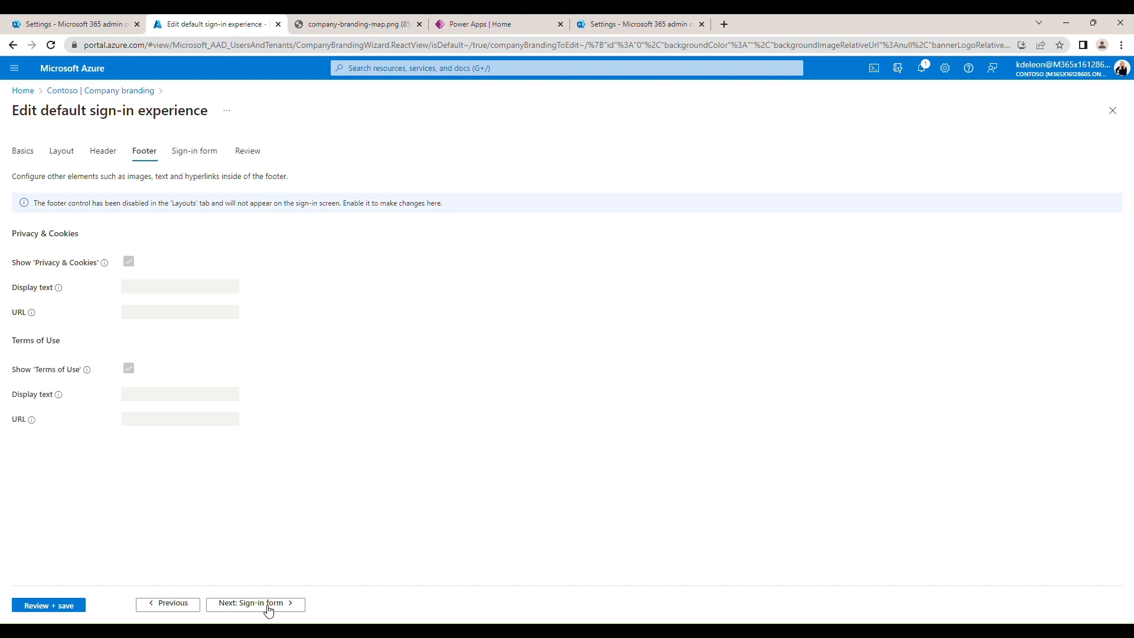
left_click(269, 605)
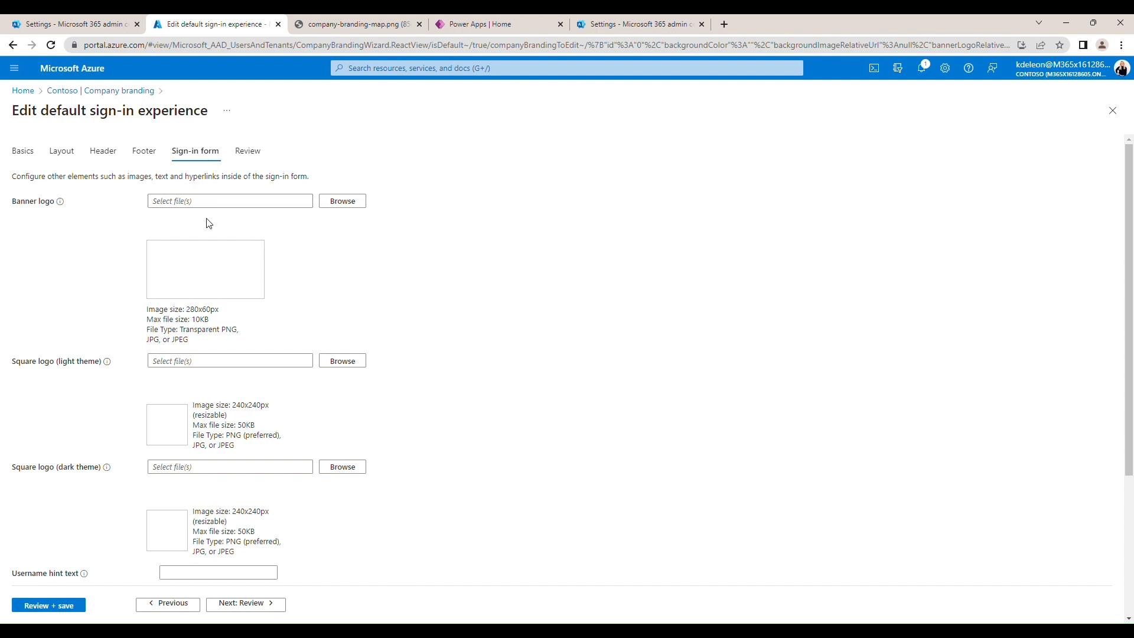
left_click(355, 23)
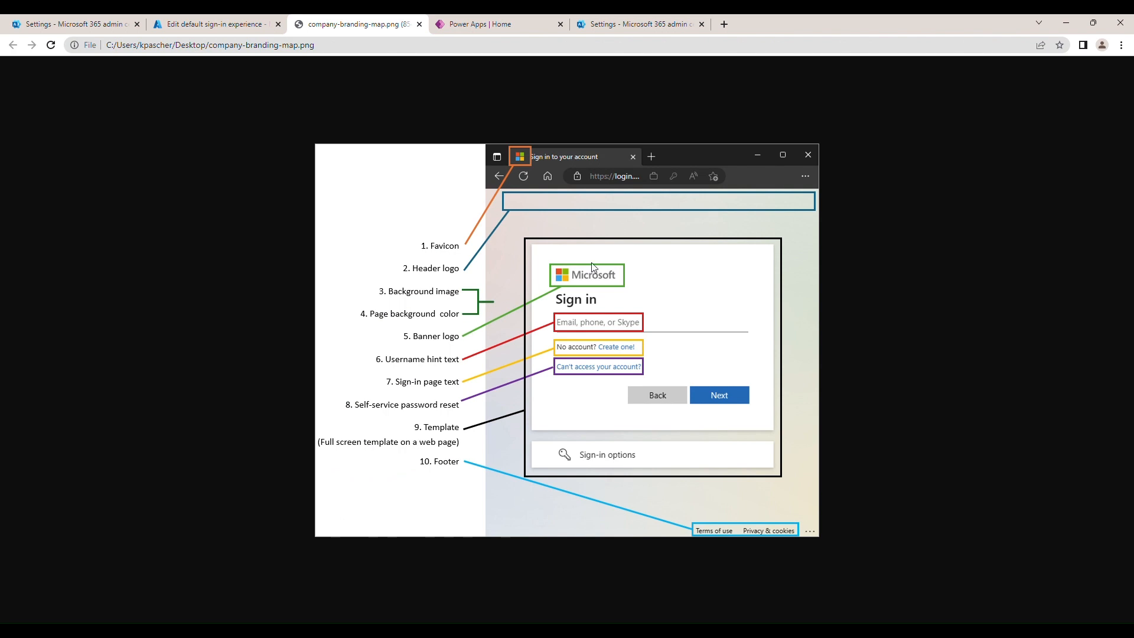
left_click(238, 23)
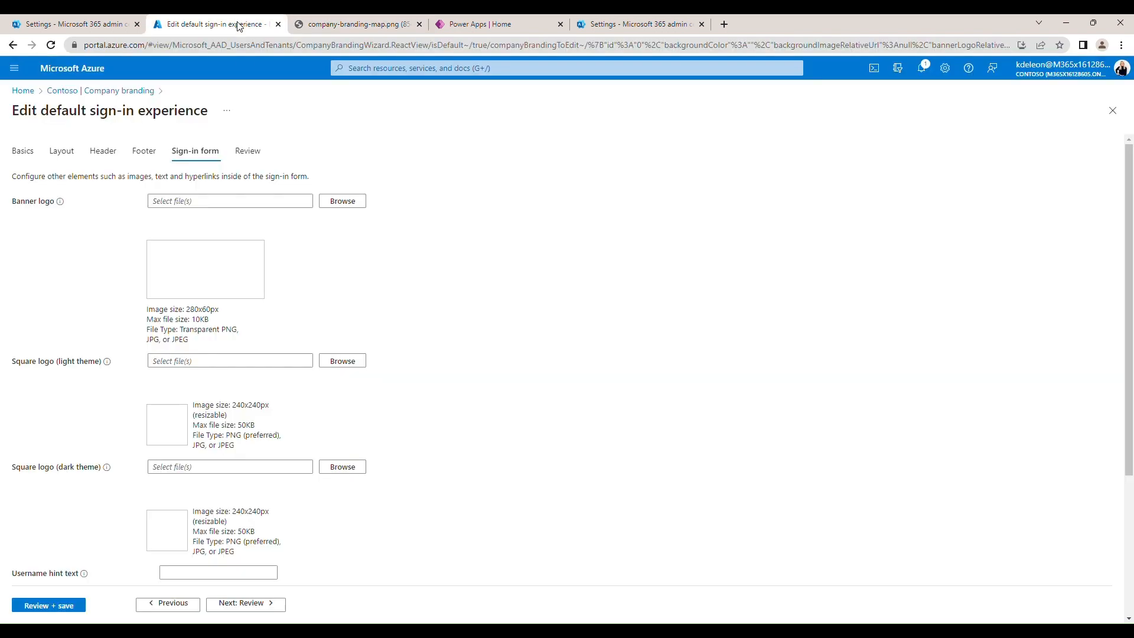
Step: Upload imageedit_7_9917077864.png as the banner logo, Originallöwe (1) (1).jpg as the light-theme square logo and White on Black.jpg as the dark-theme one
left_click(340, 200)
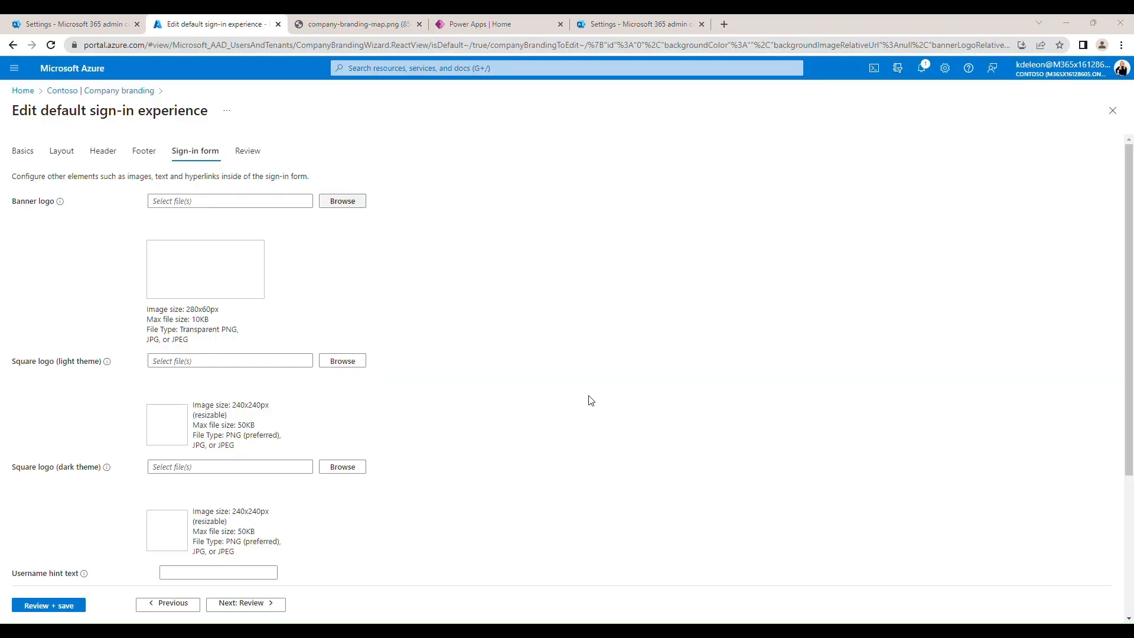
scroll(559, 400, "down", 2)
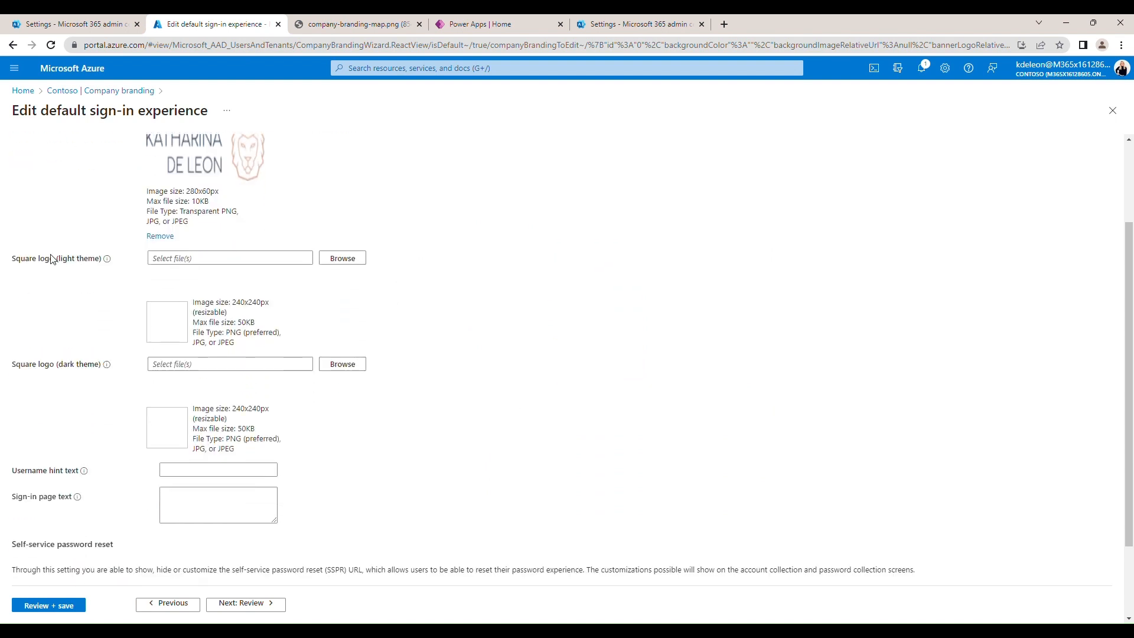
left_click(346, 266)
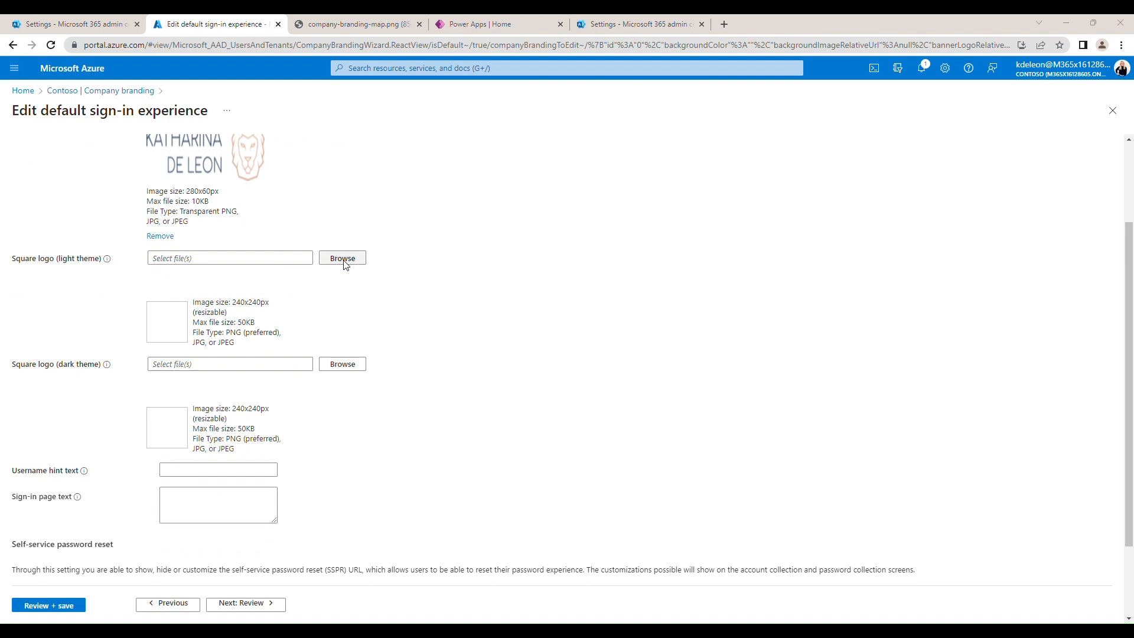
double_click(553, 385)
left_click(350, 387)
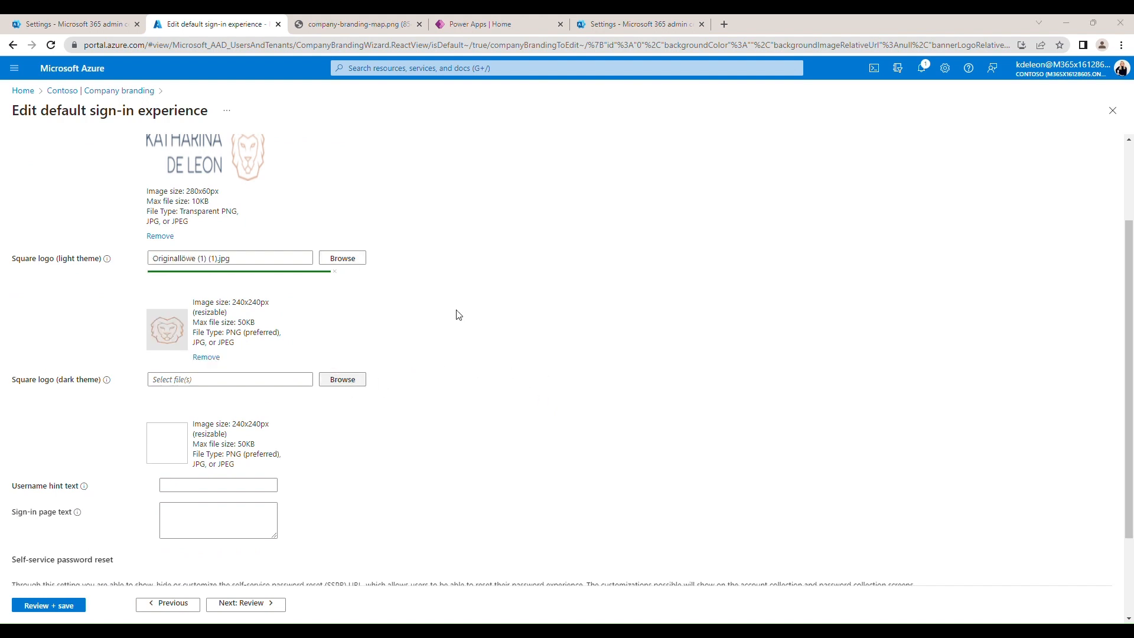
double_click(550, 378)
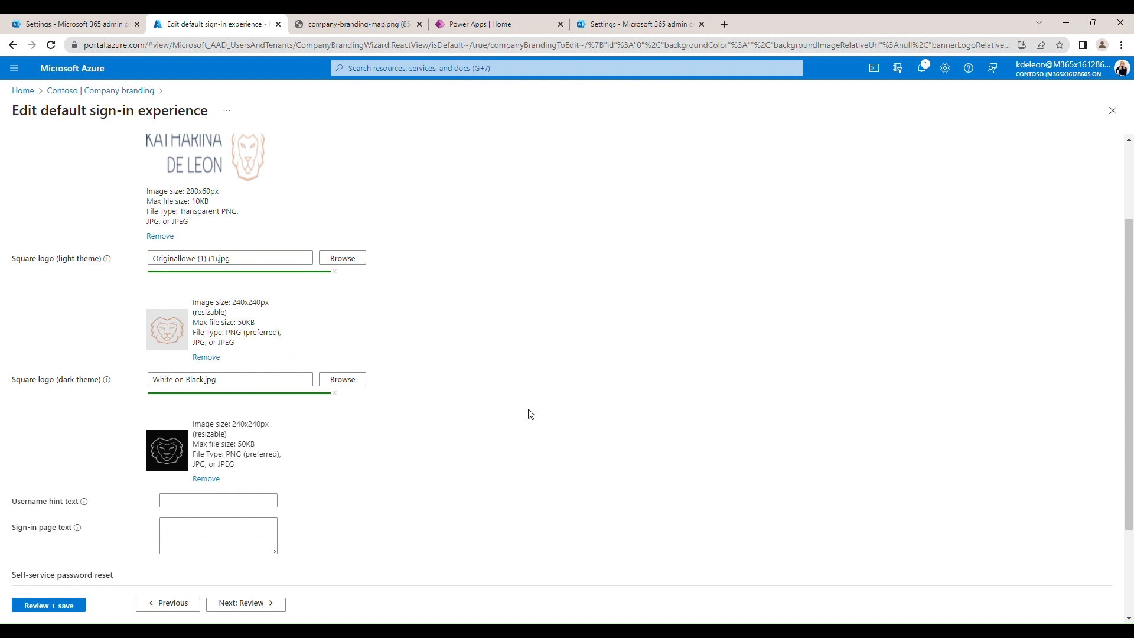
Step: Check the sign-in text fields against company-branding-map.png, leave them blank, and review and save the default sign-in experience
scroll(529, 413, "down", 2)
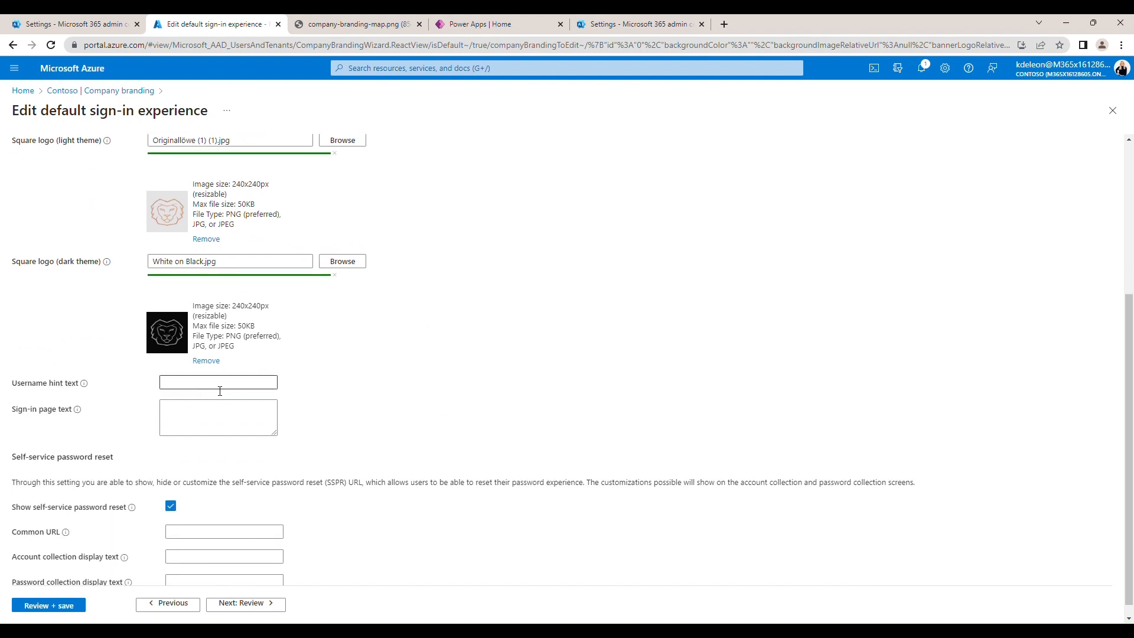
left_click(354, 23)
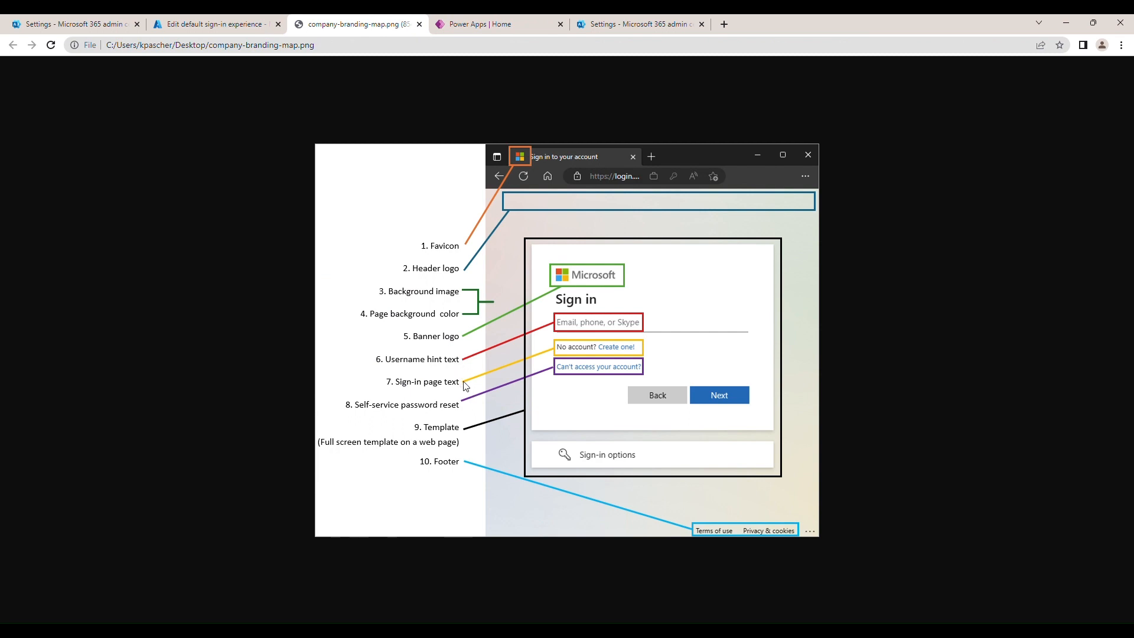
left_click(237, 22)
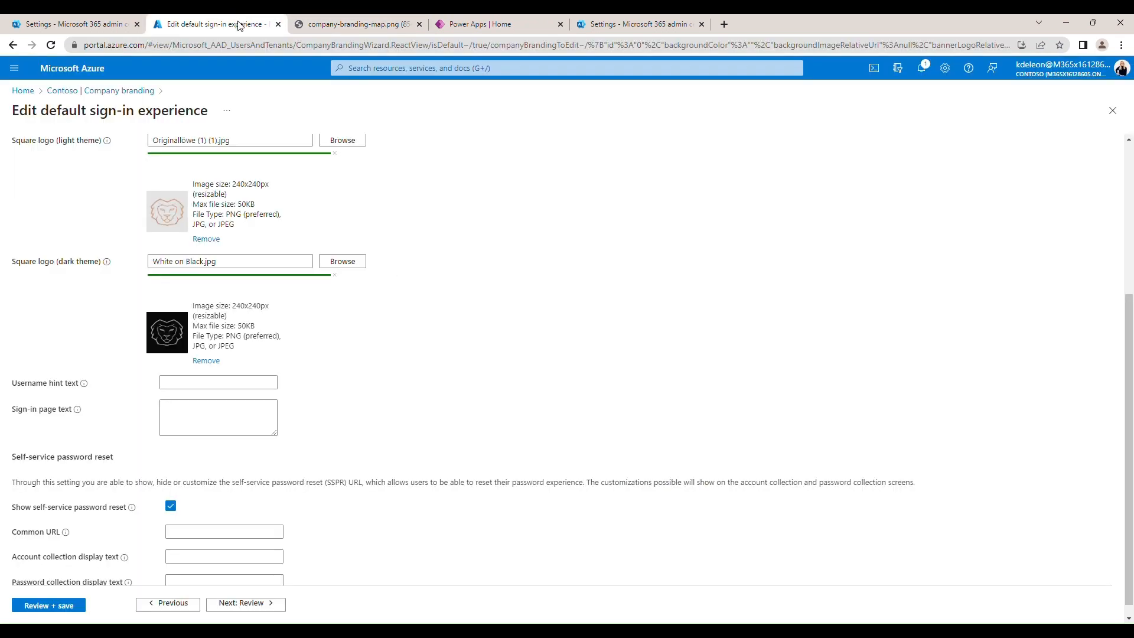
left_click(276, 602)
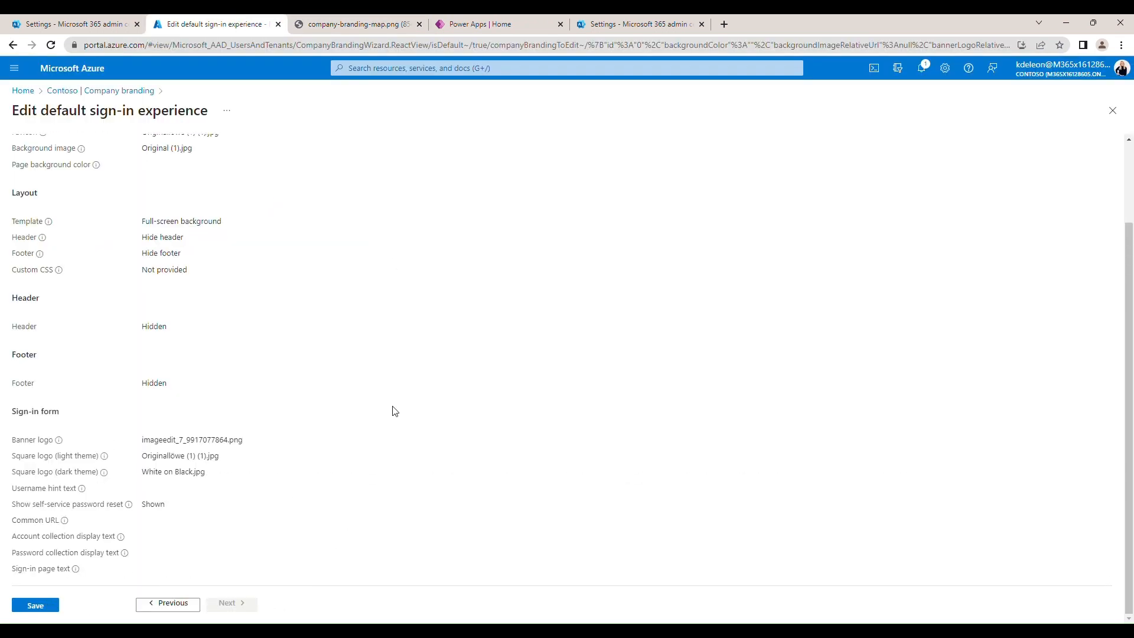
left_click(50, 606)
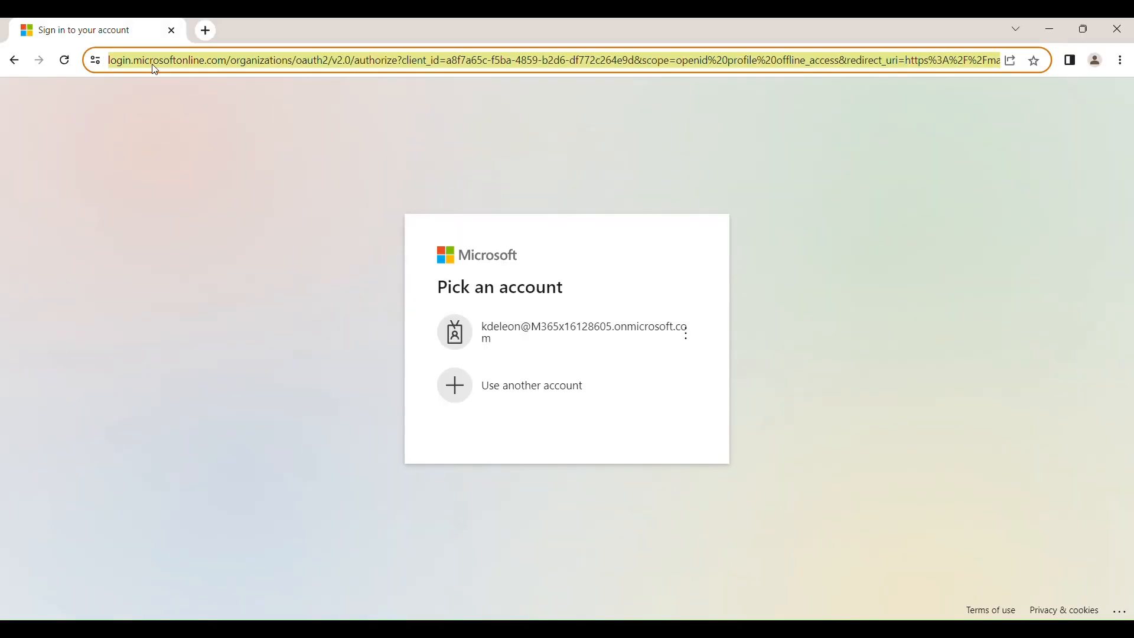
Step: Open make.powerapps.com in the other browser window and sign in with the listed work account, staying signed in without being asked again
type("make")
key("Return")
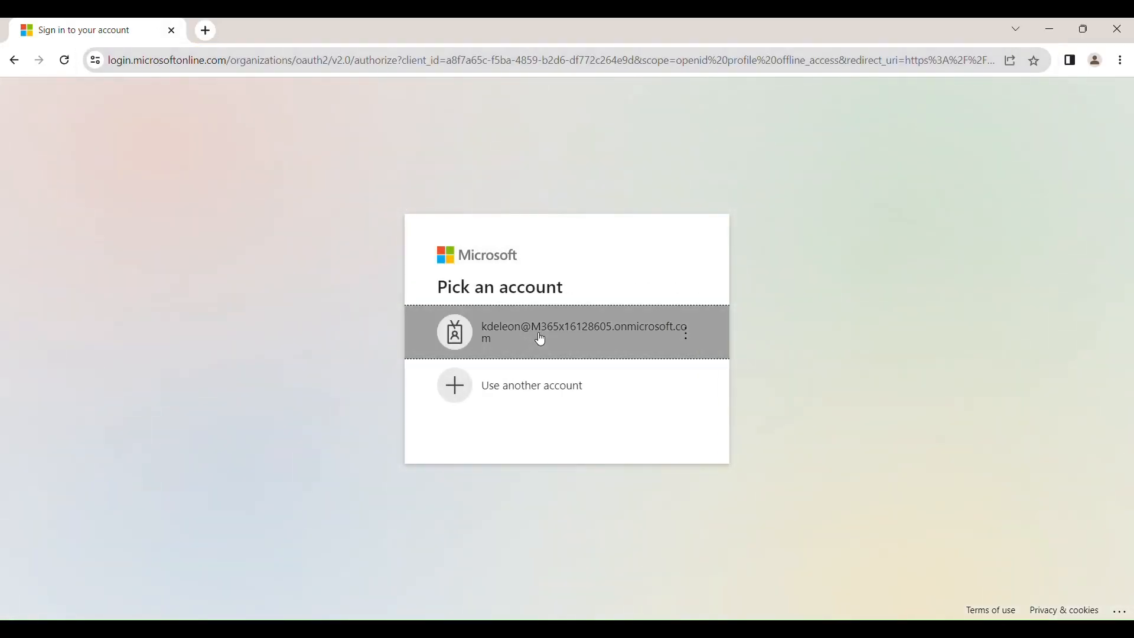
left_click(540, 338)
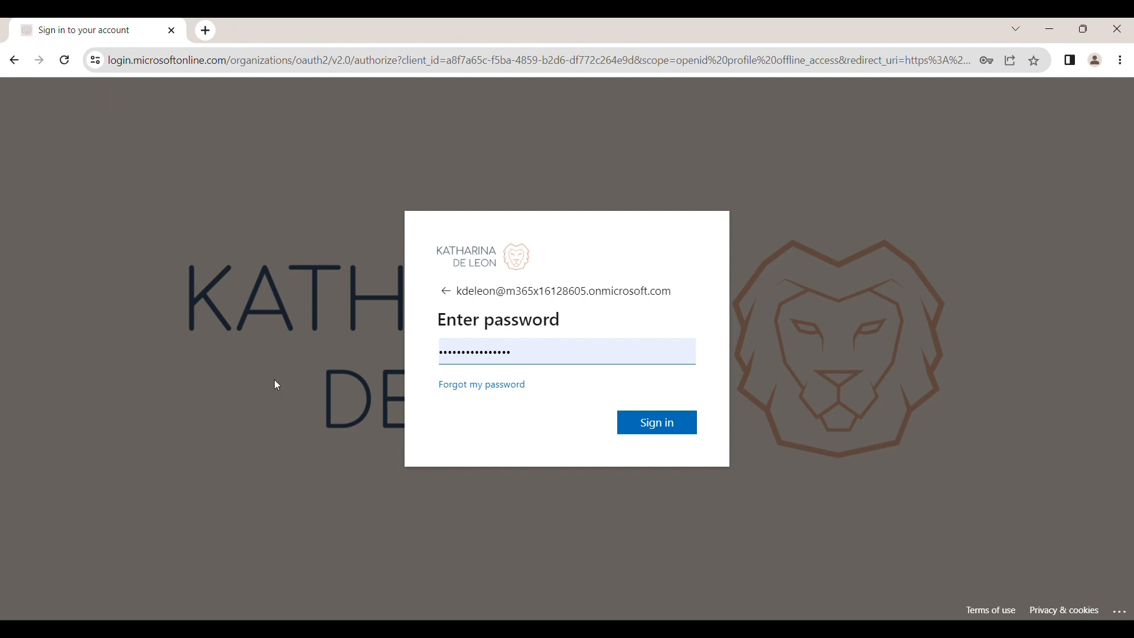
left_click(648, 417)
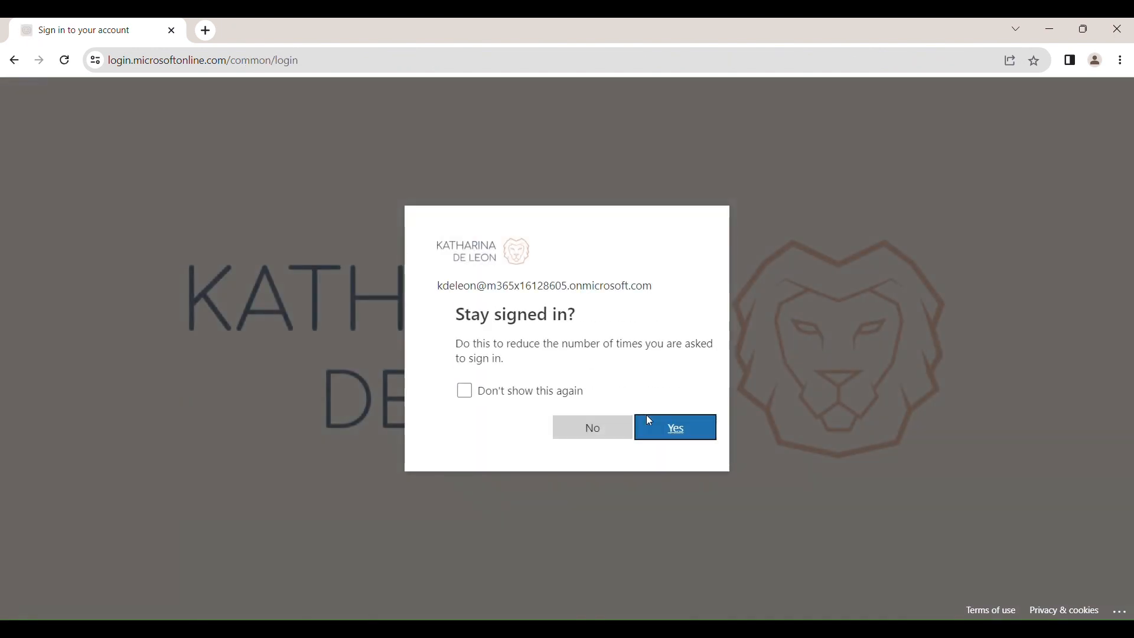
left_click(501, 392)
left_click(658, 430)
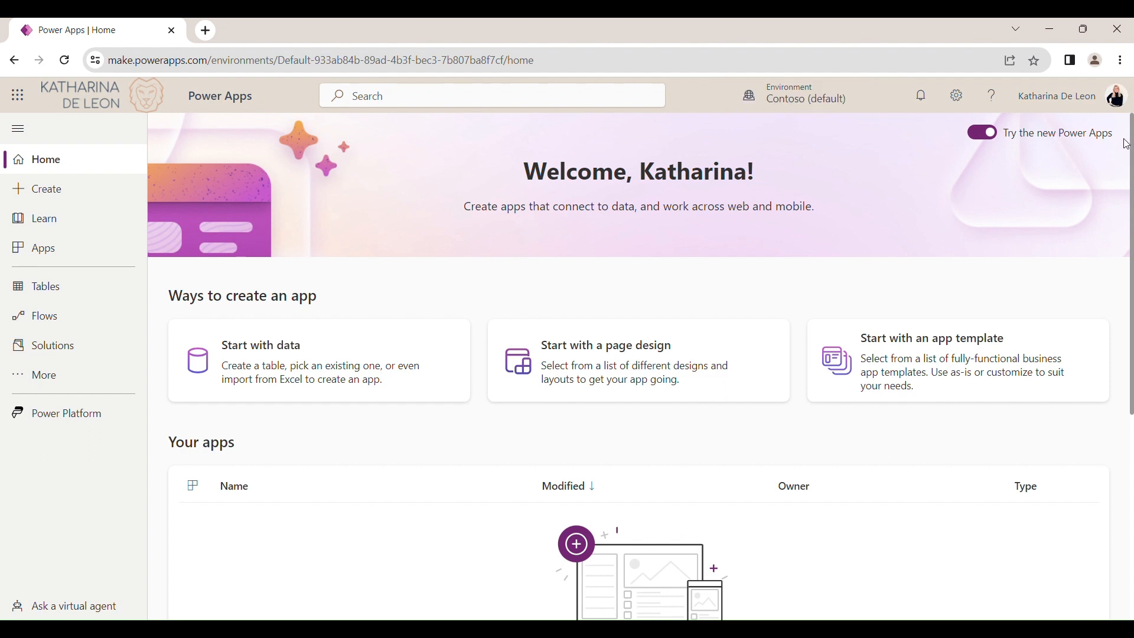
Step: Sign out of the Power Apps account to check the branding on the sign-out page
left_click(1124, 109)
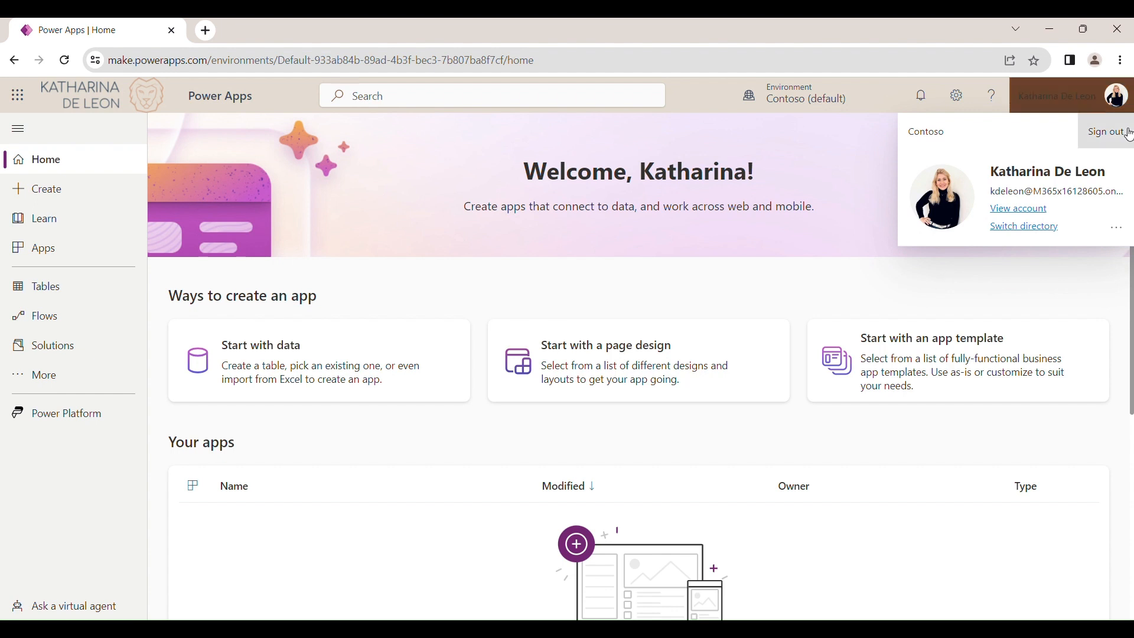
left_click(1106, 129)
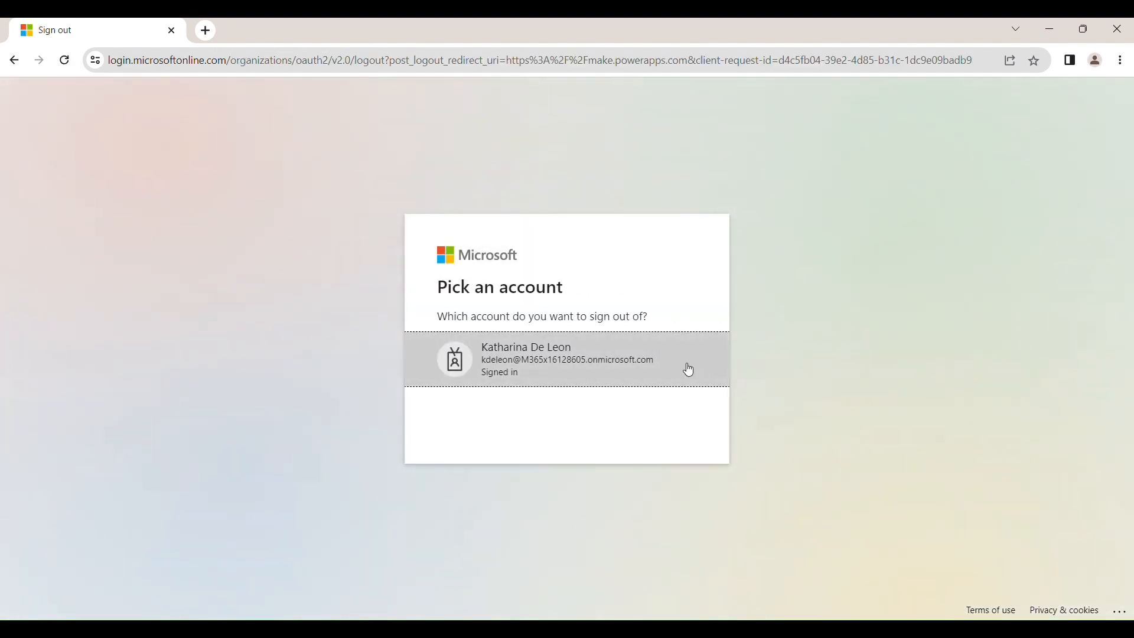
left_click(652, 369)
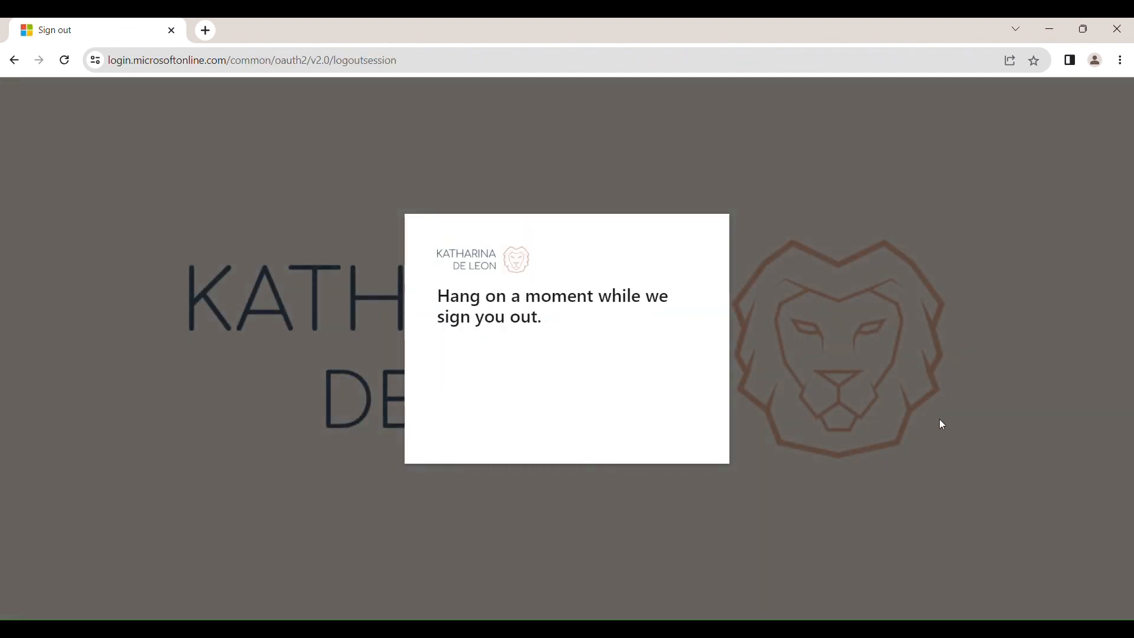